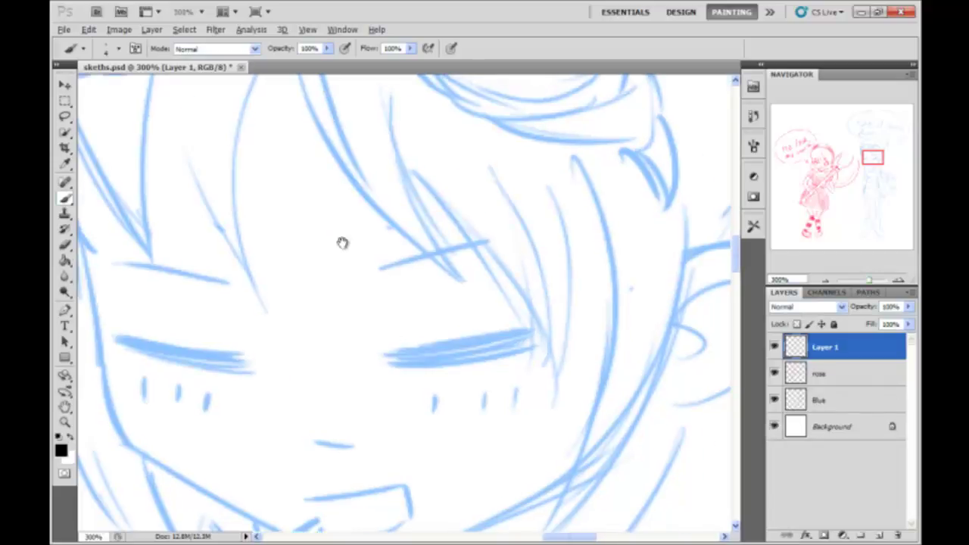
- Ink the curved hair strands, including those below the goggles, in black over the sketch
left_click_drag(489, 499, 495, 471)
left_click_drag(502, 446, 496, 197)
left_click_drag(351, 278, 358, 214)
left_click_drag(530, 94, 506, 485)
mouse_move(260, 201)
left_mouse_down()
mouse_move(368, 223)
mouse_move(481, 380)
left_mouse_up()
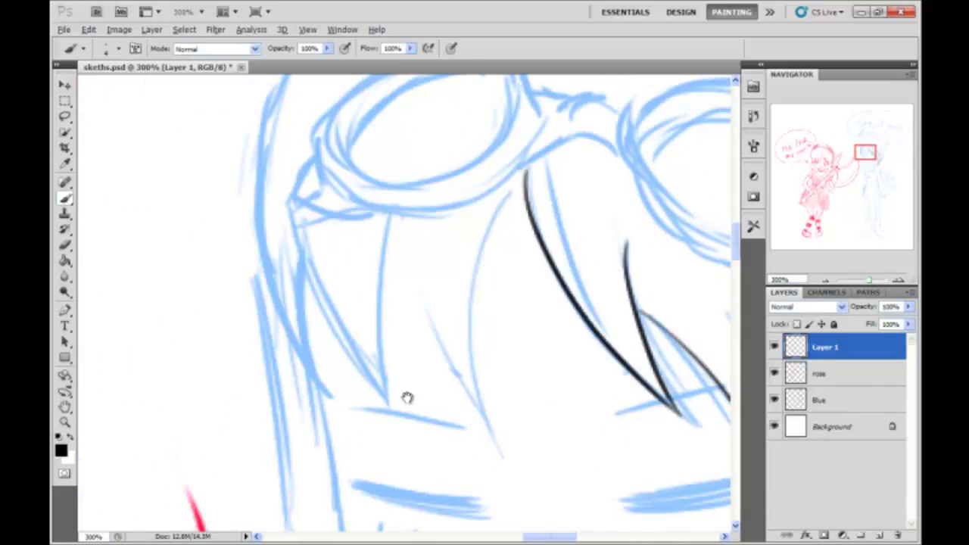
left_click_drag(407, 398, 408, 363)
left_click_drag(528, 141, 498, 399)
left_click_drag(490, 218, 458, 409)
scroll(432, 418, "down", 3)
scroll(384, 447, "up", 2)
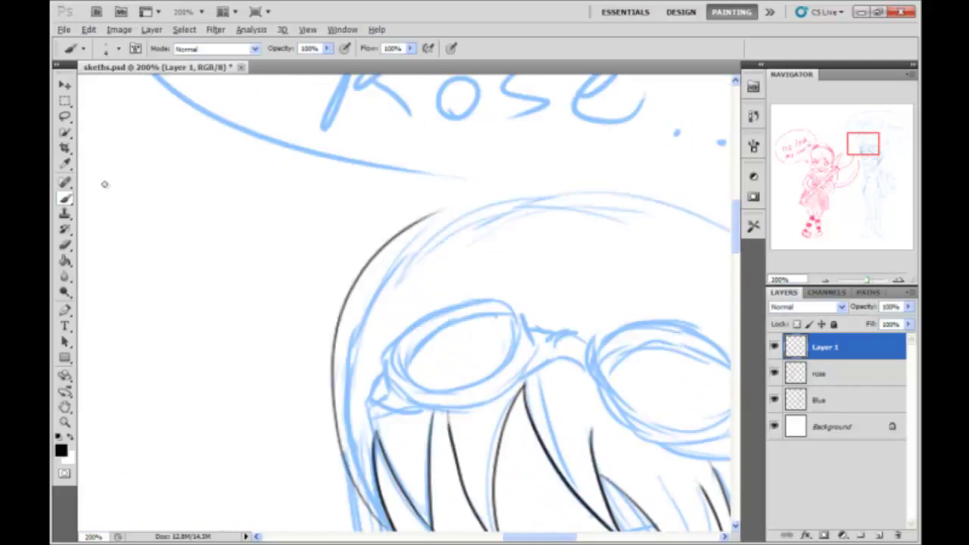
scroll(442, 214, "down", 1)
scroll(325, 210, "right", 3)
scroll(203, 203, "down", 2)
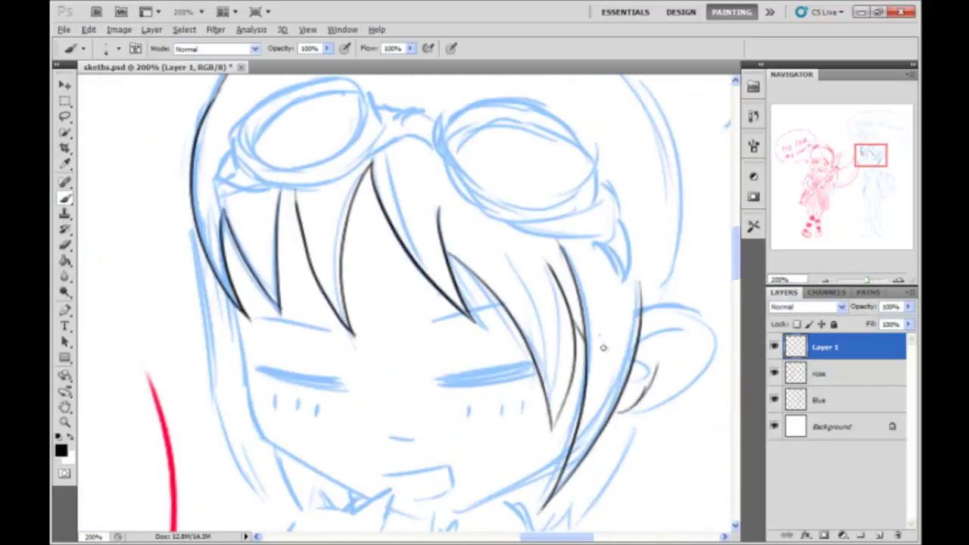
scroll(604, 347, "right", 3)
- Ink the hair strands framing the face and the outline of the top of the head
left_click_drag(562, 194, 510, 353)
left_click_drag(565, 266, 530, 306)
scroll(454, 303, "up", 3)
left_click_drag(433, 115, 530, 428)
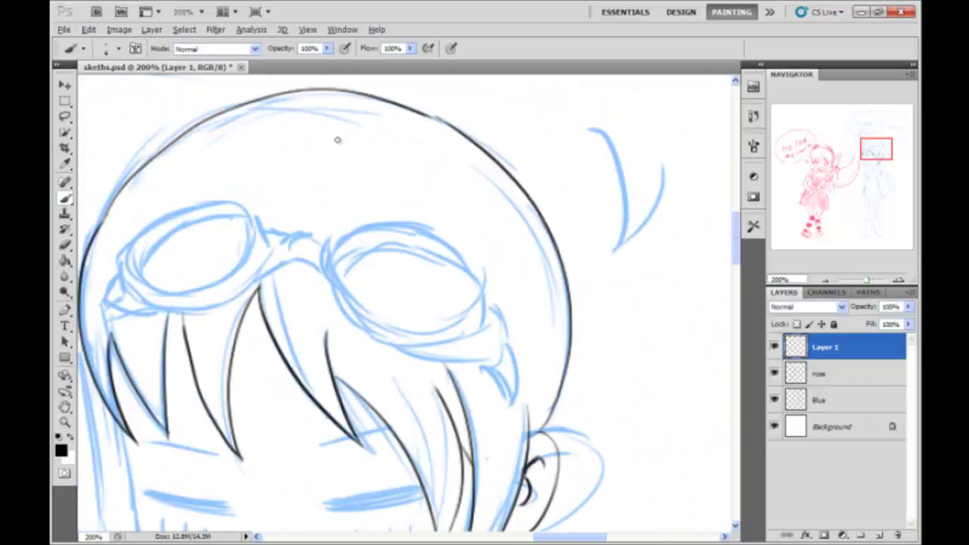
scroll(337, 139, "up", 1)
scroll(206, 264, "down", 3)
scroll(237, 297, "down", 2)
- Ink the jaw and chin outline
left_click_drag(236, 297, 161, 229)
left_click_drag(216, 260, 444, 422)
left_click_drag(385, 314, 201, 303)
left_click_drag(658, 333, 349, 436)
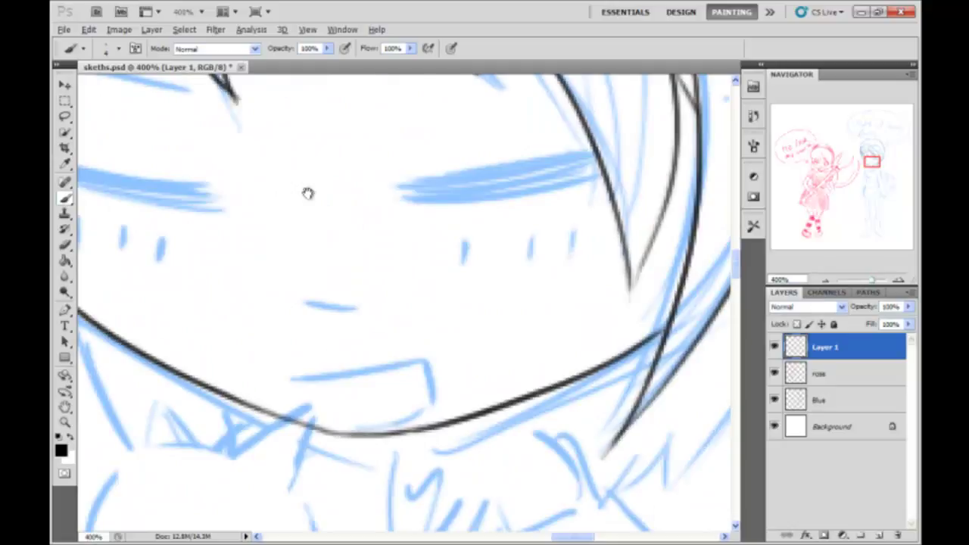
scroll(321, 357, "up", 3)
- Fill both closed eyes with thick black lashes and add a stroke at the mouth's end
left_click_drag(704, 370, 511, 395)
left_click_drag(704, 387, 500, 409)
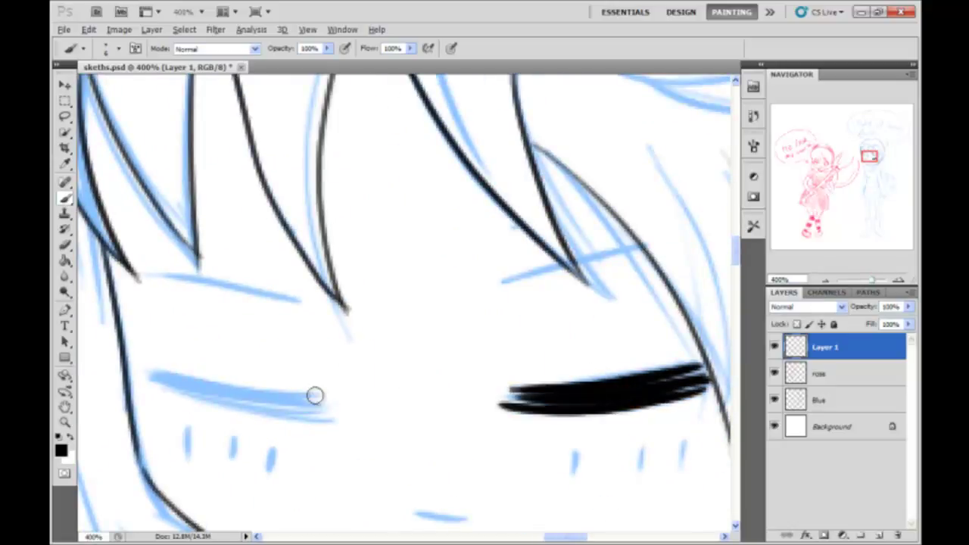
left_click_drag(314, 395, 163, 386)
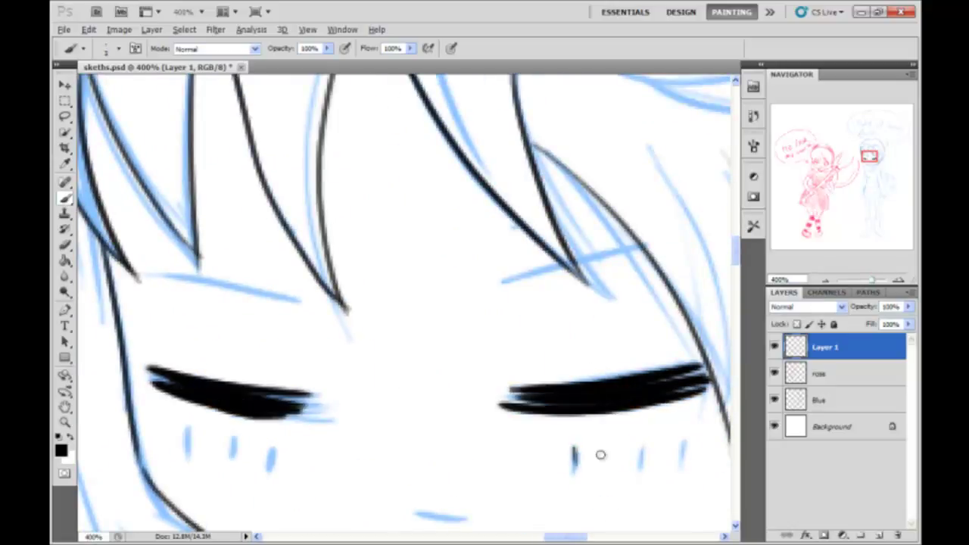
scroll(421, 404, "down", 3)
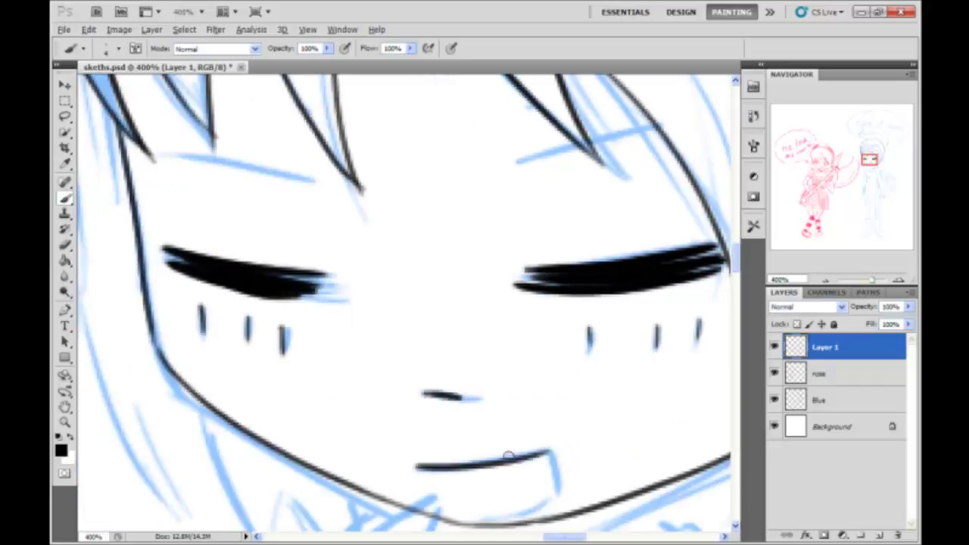
scroll(439, 474, "down", 3)
left_click_drag(530, 351, 542, 394)
- Briefly hide the blue sketch to check the ink, then resume the Brush on Layer 1
left_click(776, 405)
key("ctrl+minus")
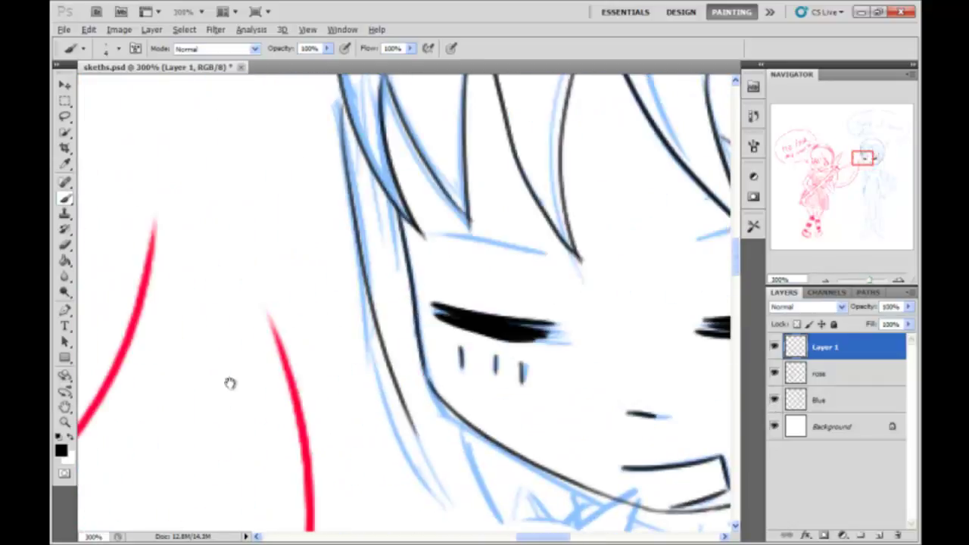
left_click_drag(340, 184, 234, 146)
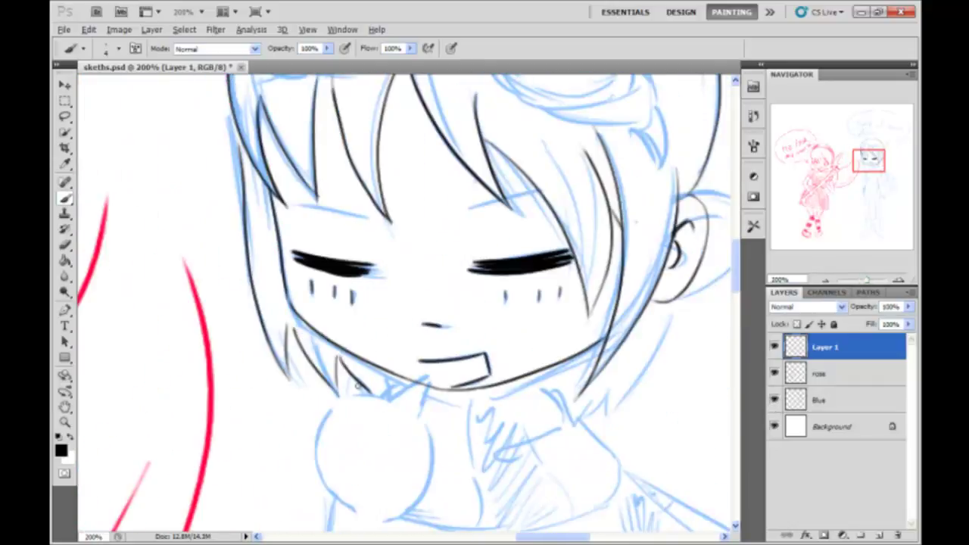
left_click(820, 400)
key("v")
key("b")
key("ctrl+plus")
key("alt+bracketright")
key("alt+bracketright")
- Add a new empty layer for inking the body
scroll(480, 259, "up", 5)
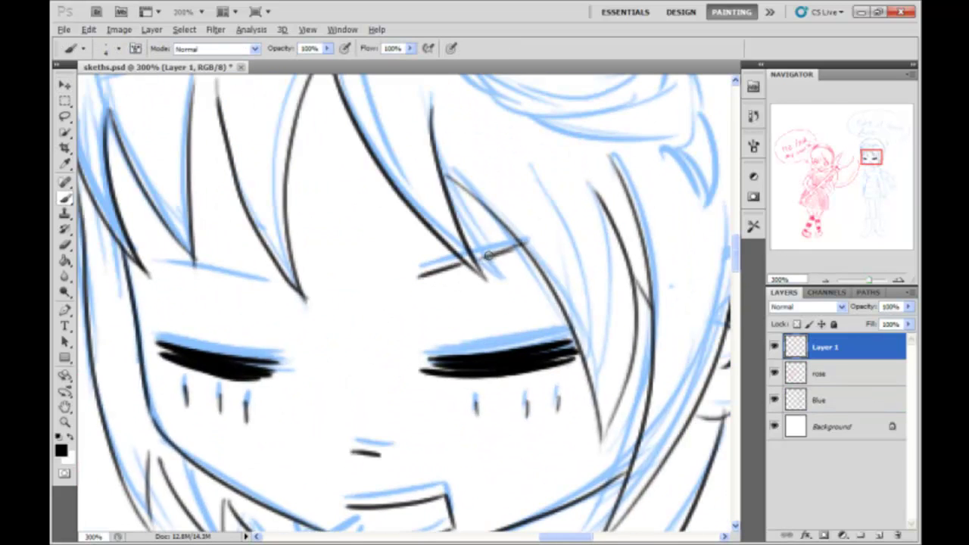
key("ctrl+minus")
key("ctrl+plus")
scroll(421, 251, "down", 5)
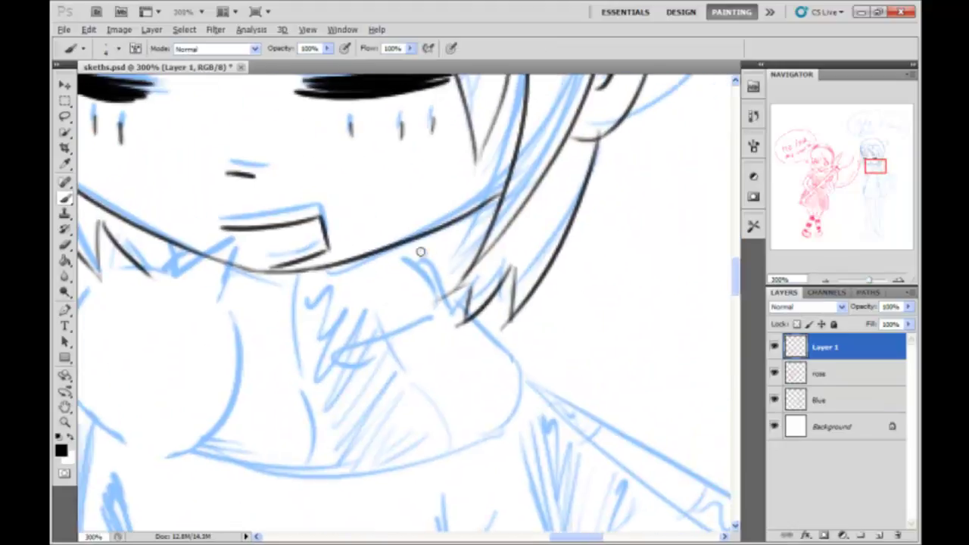
key("ctrl+shift+alt+n")
scroll(431, 243, "left", 3)
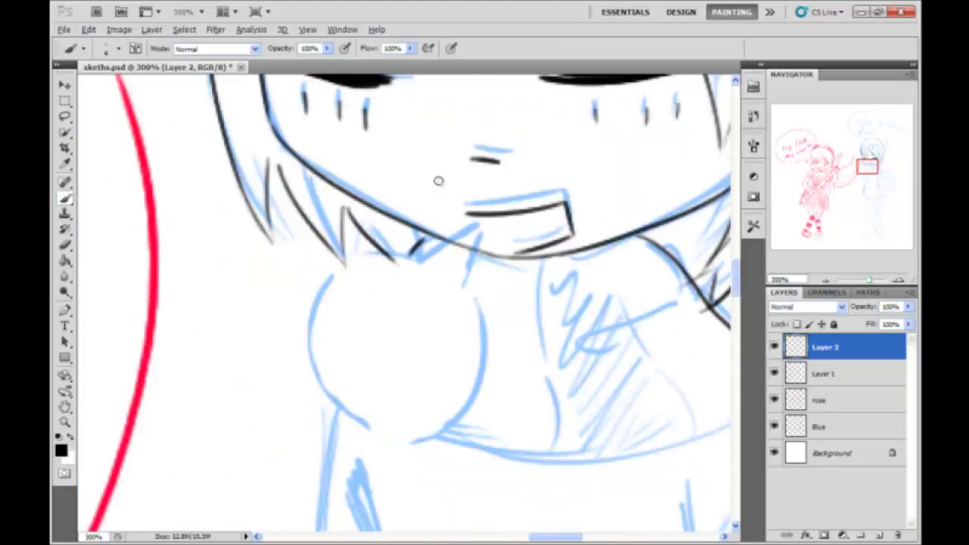
- Ink the neck curve, the round collar ball, its cat-ear spikes and the collar outline
scroll(388, 314, "right", 3)
left_click_drag(606, 292, 541, 427)
scroll(391, 255, "left", 3)
left_click_drag(424, 257, 428, 262)
left_click_drag(454, 274, 503, 268)
left_click_drag(412, 259, 448, 250)
scroll(424, 258, "right", 3)
left_click_drag(599, 295, 534, 341)
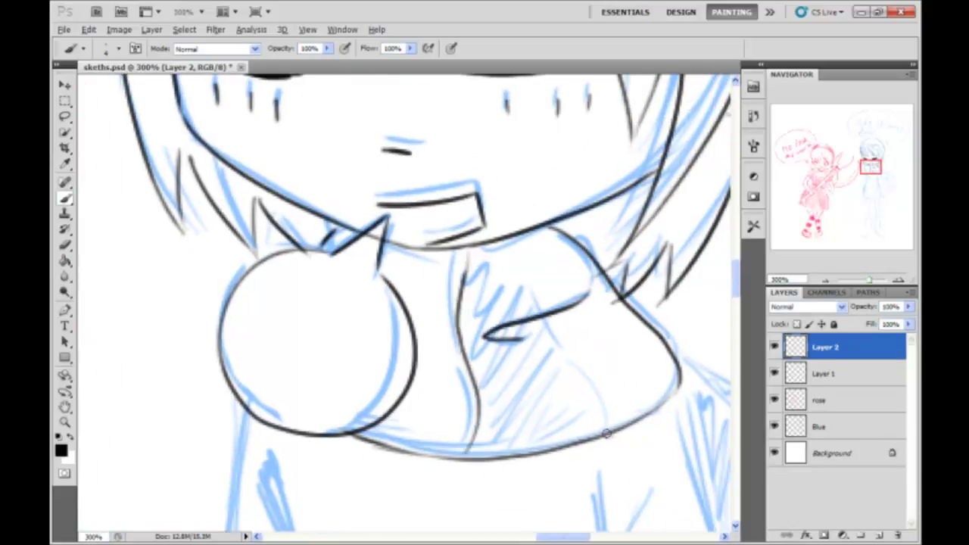
- Undo the stray diagonal chest stroke and ink the coat's left edge line
key("ctrl+z")
scroll(377, 236, "down", 5)
key("ctrl+minus")
key("ctrl+minus")
key("alt+bracketleft")
key("ctrl+plus")
key("ctrl+plus")
key("ctrl+minus")
key("ctrl+minus")
key("ctrl+z")
key("ctrl+z")
key("ctrl+z")
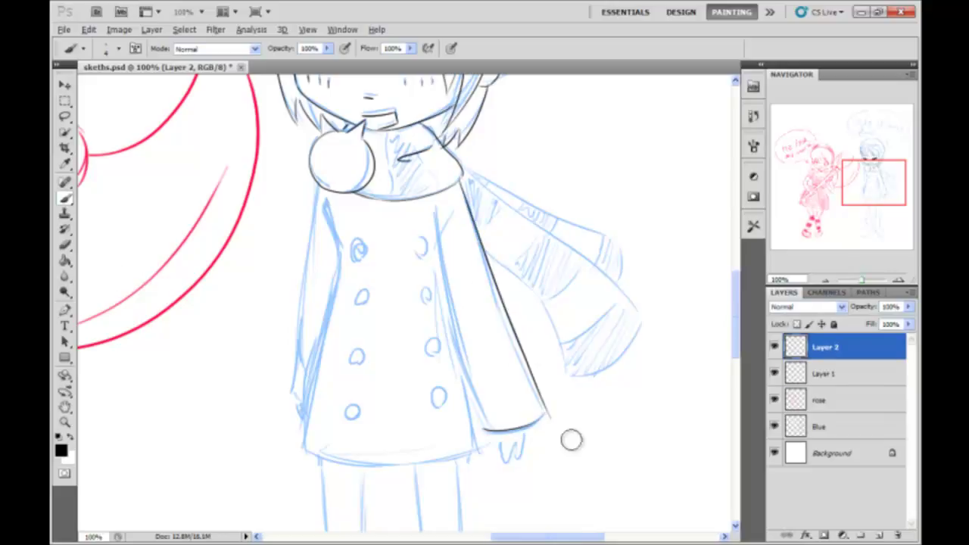
left_click_drag(189, 365, 267, 359)
left_click_drag(399, 199, 379, 443)
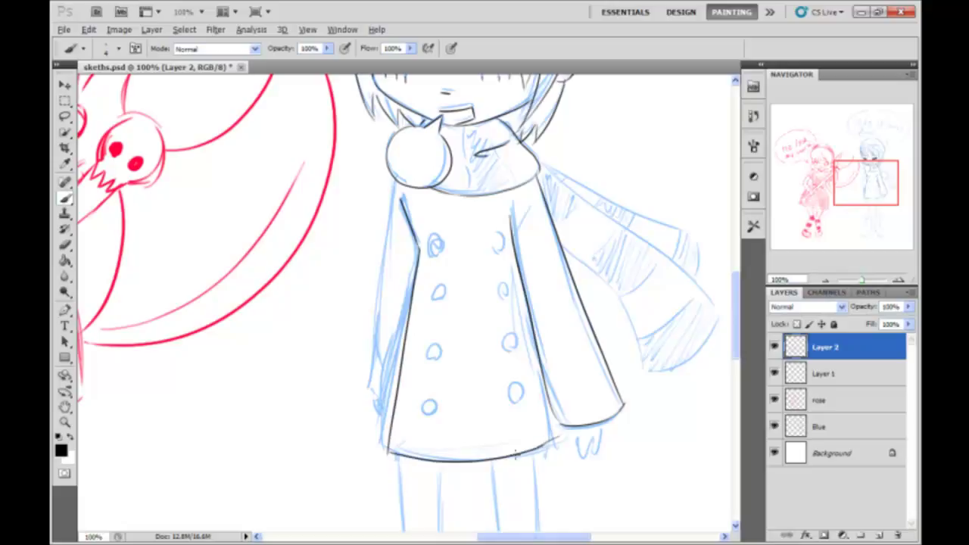
- Ink the sleeve cuff corner, undoing the zig-zag hand strokes
key("ctrl+plus")
left_click_drag(537, 389, 515, 430)
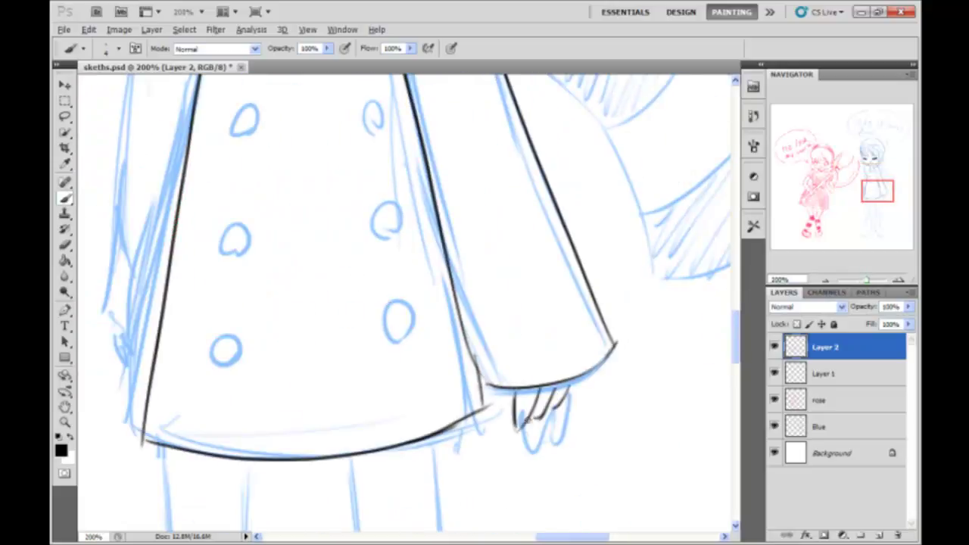
key("ctrl+z")
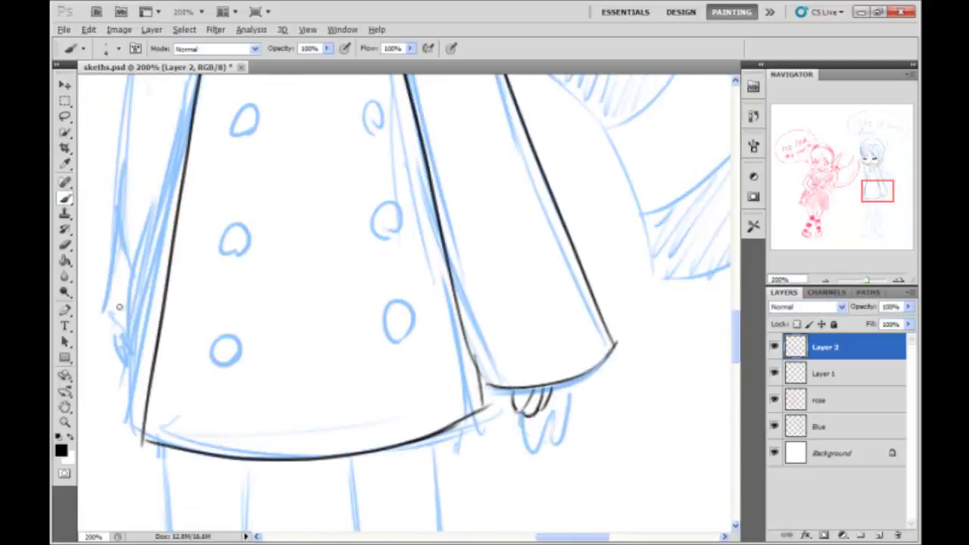
key("ctrl+minus")
key("ctrl+plus")
key("ctrl+plus")
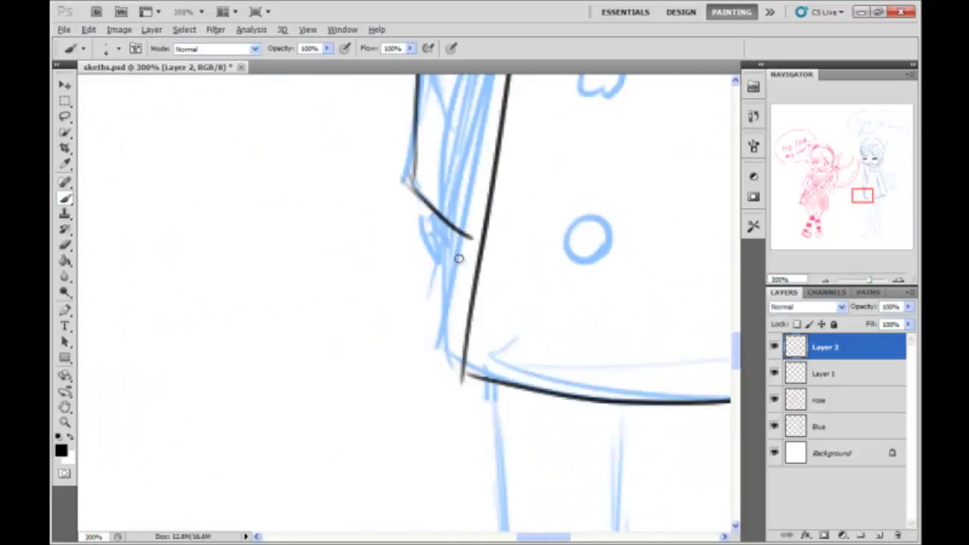
left_click_drag(459, 287, 427, 281)
- Remove the stray loop strokes at the coat hem
key("ctrl+minus")
key("ctrl+minus")
key("ctrl+plus")
key("ctrl+plus")
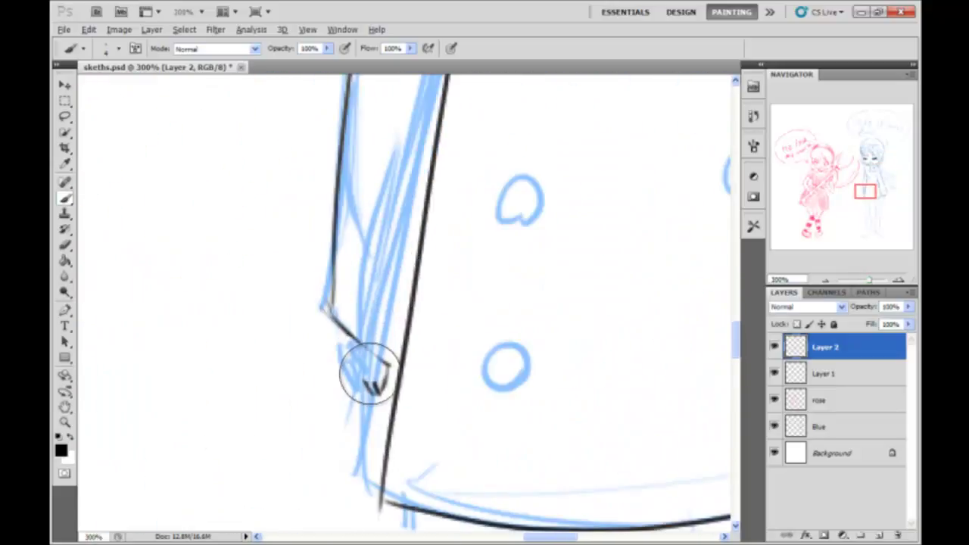
scroll(580, 374, "right", 5)
key("ctrl+z")
scroll(342, 340, "left", 5)
key("ctrl+minus")
key("ctrl+minus")
key("ctrl+plus")
- On Layer 1, ink the right boot's top edge and the right leg's outer edge
left_click_drag(323, 336, 286, 71)
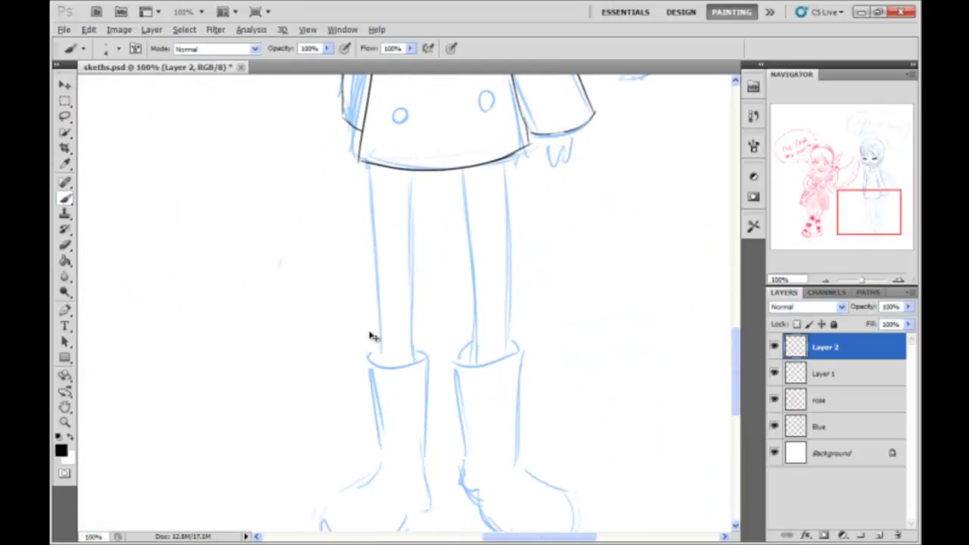
key("ctrl+plus")
left_click_drag(502, 405, 370, 431)
scroll(409, 303, "up", 3)
left_click_drag(394, 113, 415, 469)
key("ctrl+z")
key("alt+bracketleft")
left_click_drag(393, 113, 415, 469)
left_click_drag(474, 75, 490, 485)
- Ink the remaining edge lines of the right leg
left_click_drag(433, 76, 460, 311)
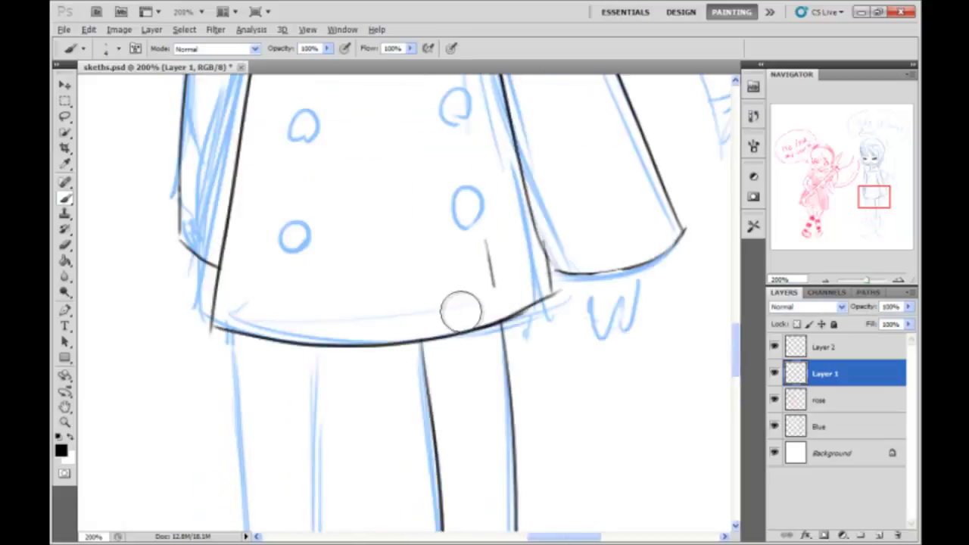
scroll(491, 239, "down", 5)
scroll(530, 341, "down", 5)
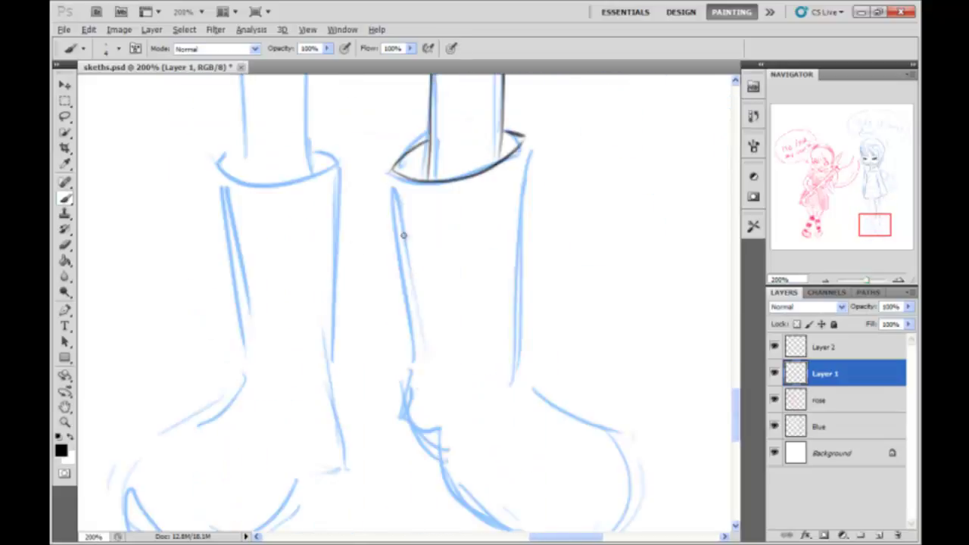
left_click_drag(521, 136, 524, 338)
left_click_drag(389, 171, 417, 382)
scroll(402, 344, "down", 2)
scroll(219, 232, "right", 3)
scroll(303, 265, "down", 2)
- Ink the right boot's outer foot curve and its lower outline
mouse_move(394, 238)
left_mouse_down()
mouse_move(492, 307)
mouse_move(435, 331)
left_mouse_up()
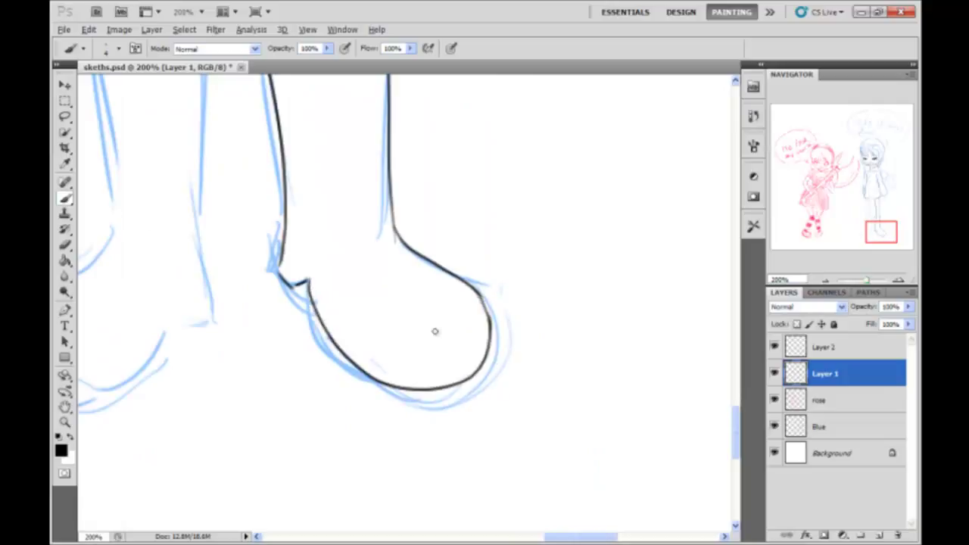
left_click_drag(225, 350, 366, 388)
scroll(386, 166, "left", 3)
scroll(385, 167, "up", 4)
scroll(299, 125, "up", 1)
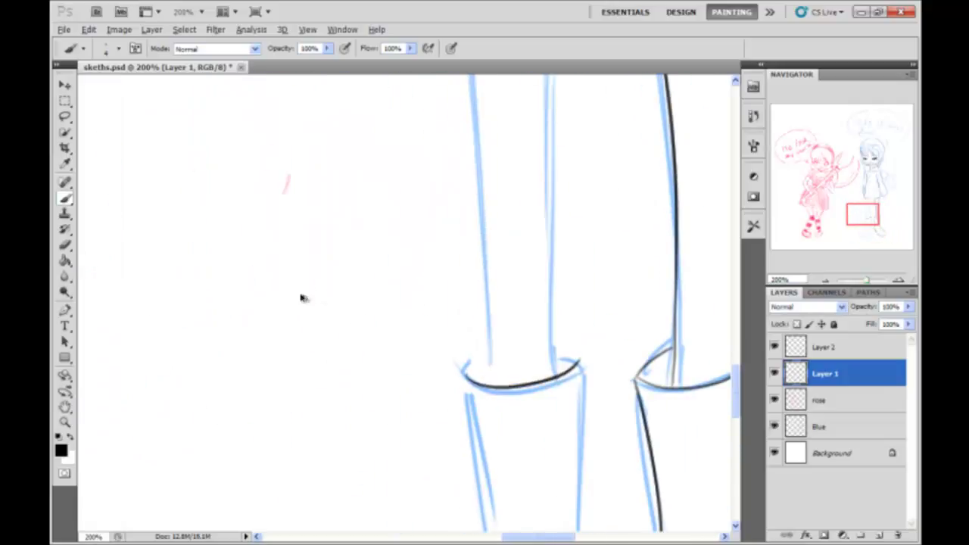
scroll(301, 297, "right", 3)
scroll(358, 287, "up", 4)
scroll(358, 287, "left", 2)
- Ink the left leg's outer and middle edge lines
left_click_drag(420, 128, 443, 523)
left_click_drag(502, 138, 511, 516)
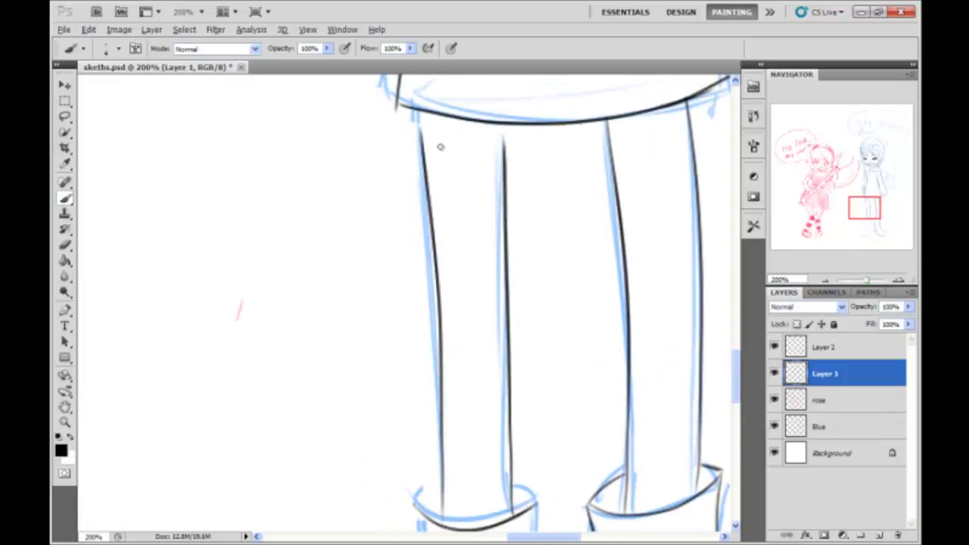
scroll(440, 146, "up", 4)
scroll(455, 228, "down", 8)
scroll(472, 317, "left", 2)
scroll(310, 212, "down", 6)
scroll(310, 212, "right", 3)
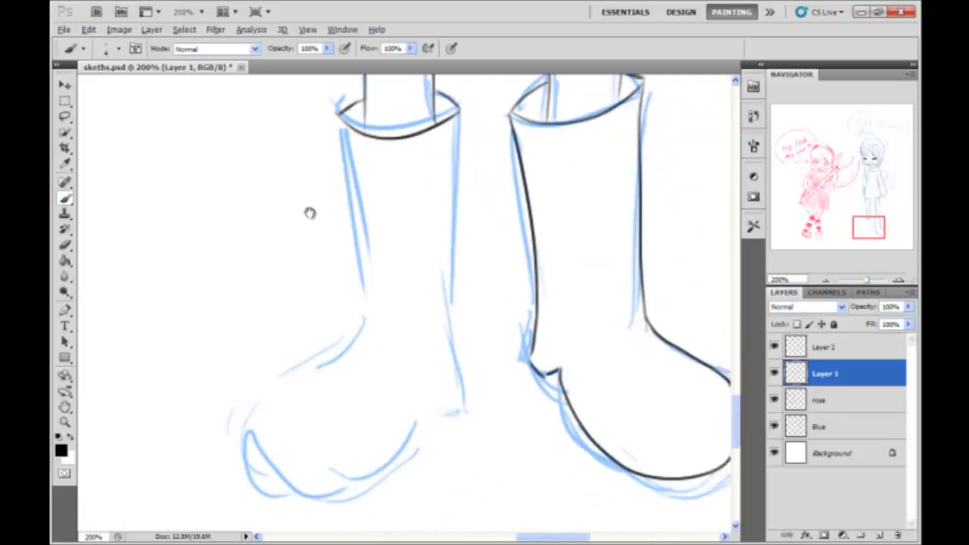
scroll(448, 313, "up", 1)
scroll(448, 314, "left", 1)
- Ink the left boot's right edge and lasso the foot to copy it to a new layer
left_click_drag(469, 127, 497, 445)
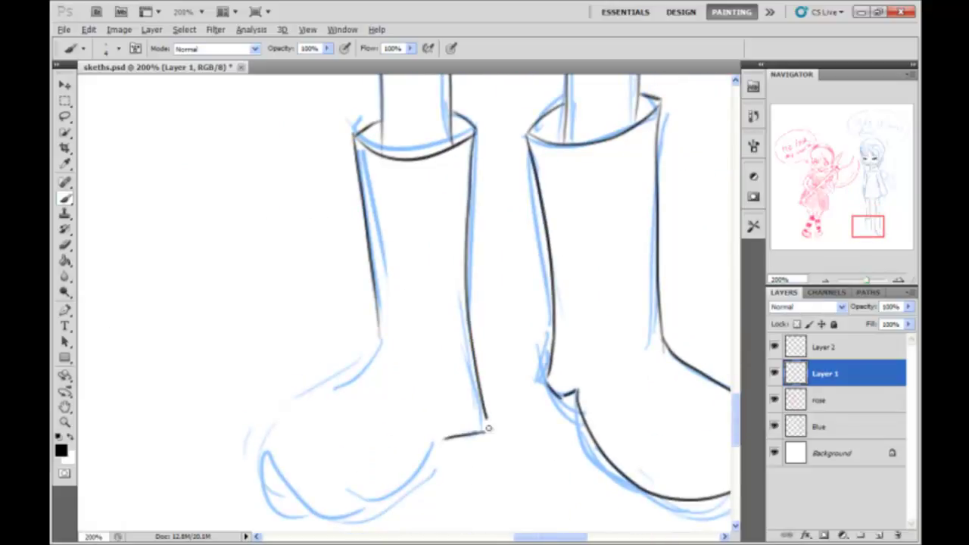
scroll(489, 428, "down", 2)
key("l")
left_click_drag(485, 295, 485, 359)
- Flip the copied foot horizontally, move it onto the right boot and rotate it to fit
key("ctrl+j")
left_click(89, 29)
left_click(250, 309)
key("v")
left_click_drag(305, 292, 573, 292)
key("ctrl+t")
mouse_move(440, 181)
left_mouse_down()
mouse_move(459, 155)
mouse_move(492, 424)
left_mouse_up()
key("Return")
left_click(826, 400)
- Erase the old foot lines on the right boot and merge the foot into the line art
left_click_drag(515, 455, 589, 142)
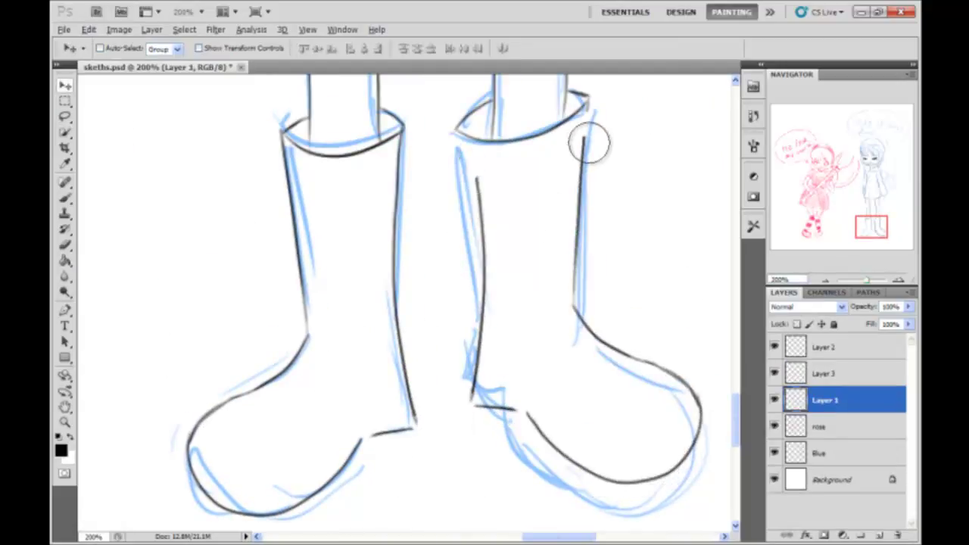
key("ctrl+minus")
key("ctrl+minus")
key("ctrl+e")
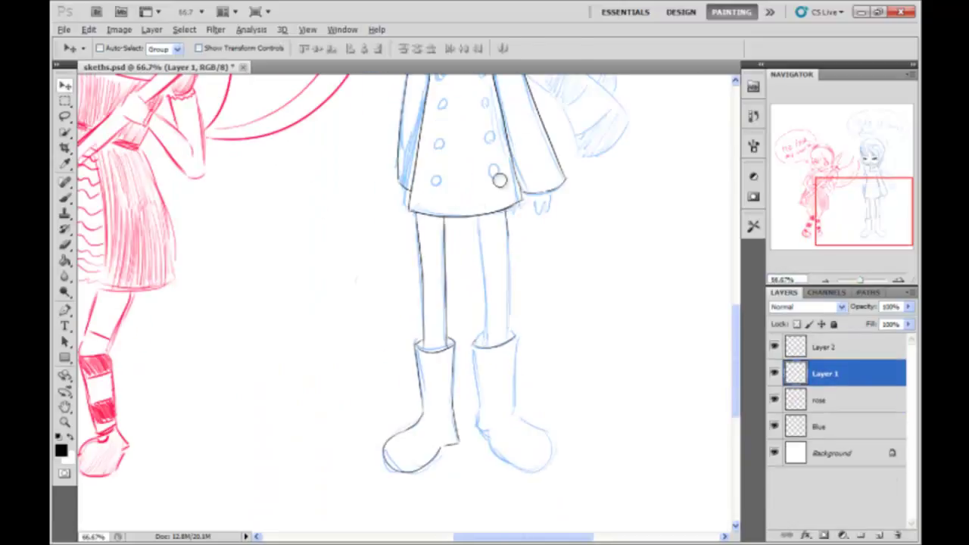
- Lasso the inked left leg and boot, copy and paste it, and move it over the right leg
key("l")
left_click_drag(401, 209, 465, 209)
key("ctrl+c")
key("ctrl+v")
left_click(89, 29)
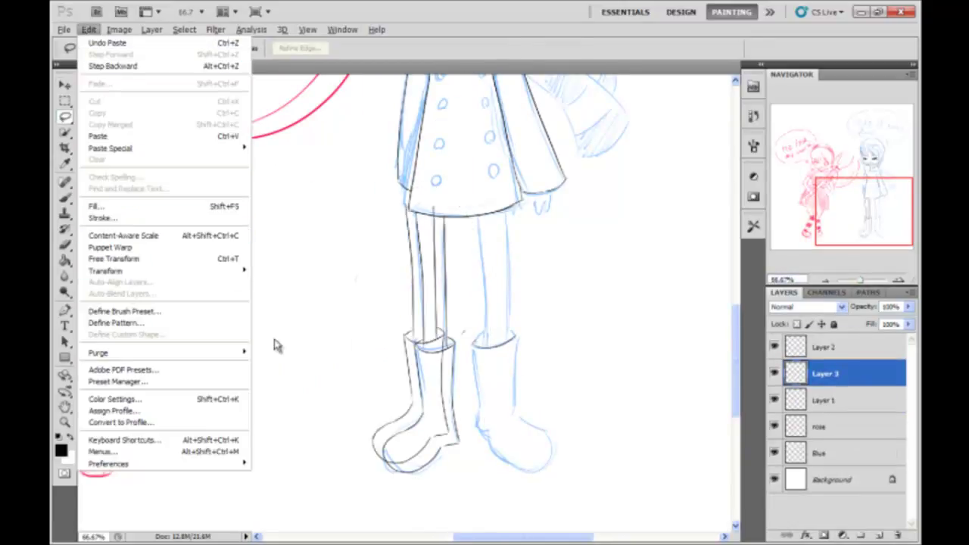
key("Escape")
key("v")
left_click_drag(439, 365, 449, 368)
- Compare the pasted leg against the original layer and free-transform it into place
key("alt+bracketleft")
key("alt+bracketright")
key("alt+bracketleft")
key("alt+bracketright")
key("alt+bracketright")
key("alt+bracketleft")
key("alt+bracketleft")
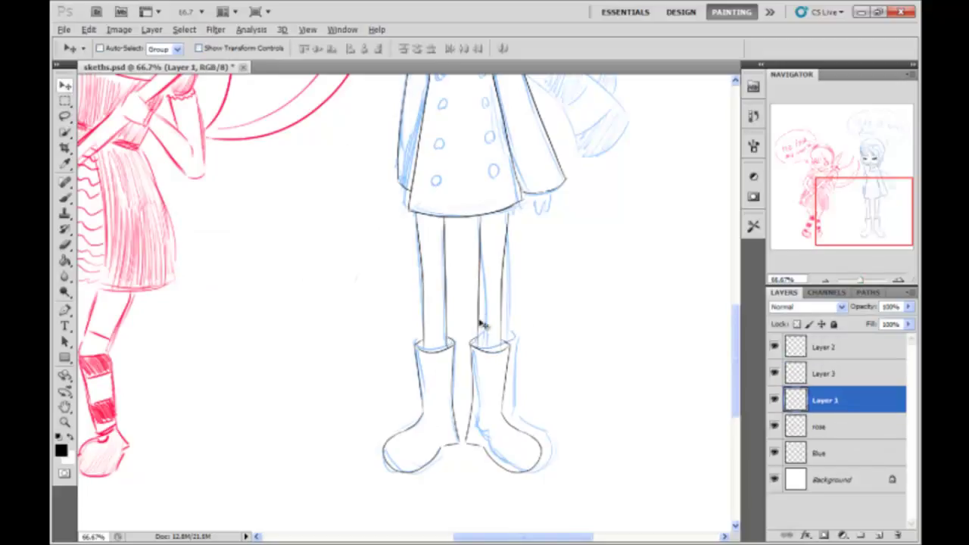
key("alt+bracketright")
key("ctrl+t")
key("Return")
- Delete the stray curve near the legs and merge the leg layers into the main line art
key("ctrl+minus")
key("alt+bracketleft")
key("l")
left_click_drag(388, 215, 411, 401)
key("v")
key("Delete")
key("alt+bracketright")
- Merge down the ink layer, pick the Brush, and zoom in on the coat over its blue sketch
key("ctrl+e")
key("b")
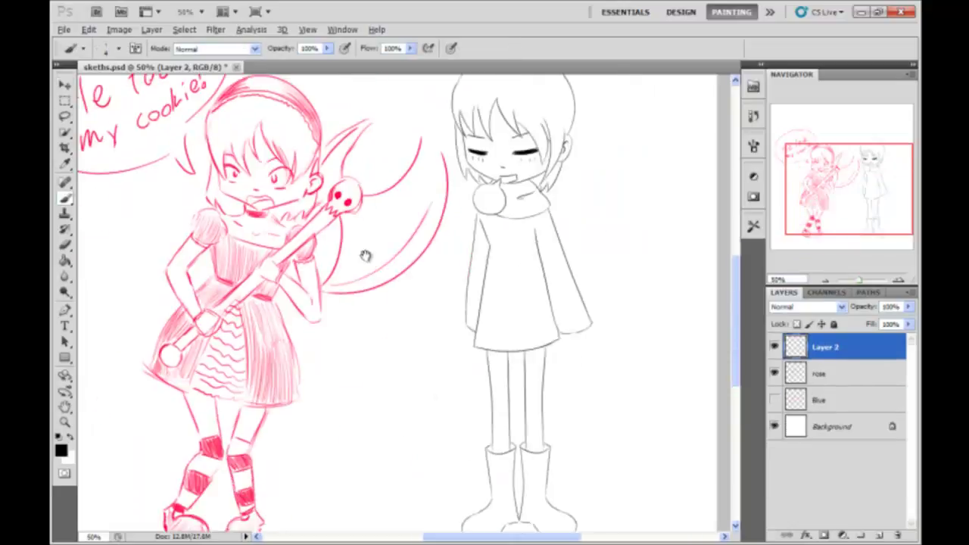
left_click_drag(365, 255, 359, 319)
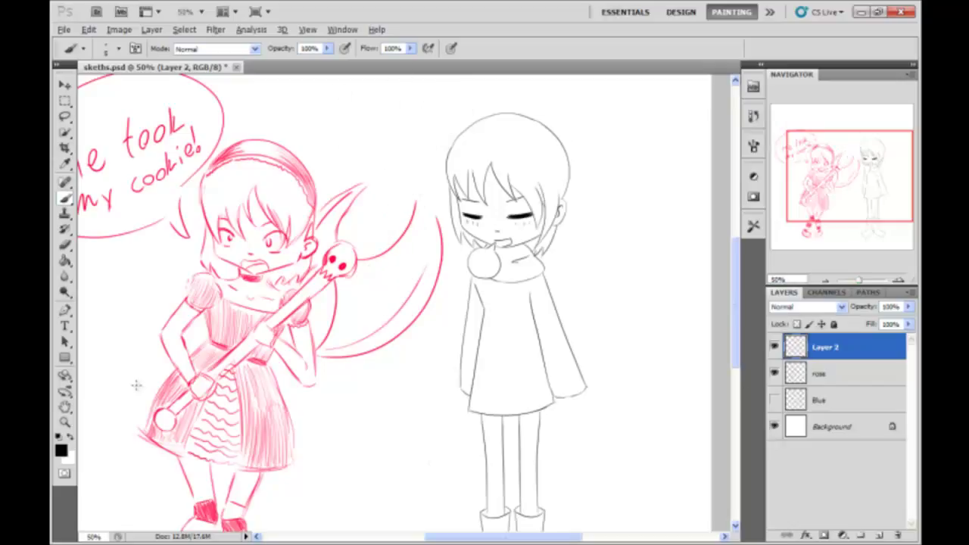
scroll(405, 310, "up", 3)
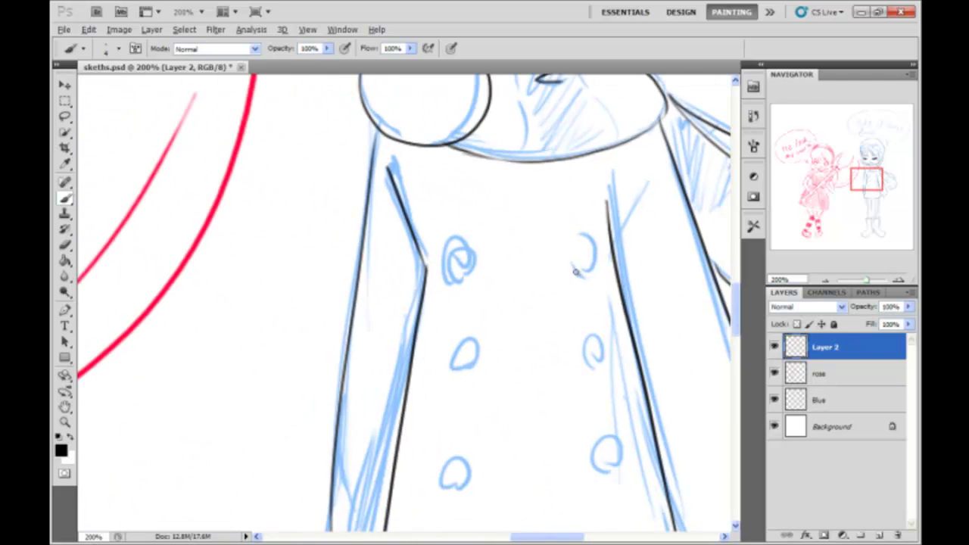
- Undo the stray stroke in the left lens and zoom to the right goggle with a fine brush
left_click_drag(590, 259, 542, 199)
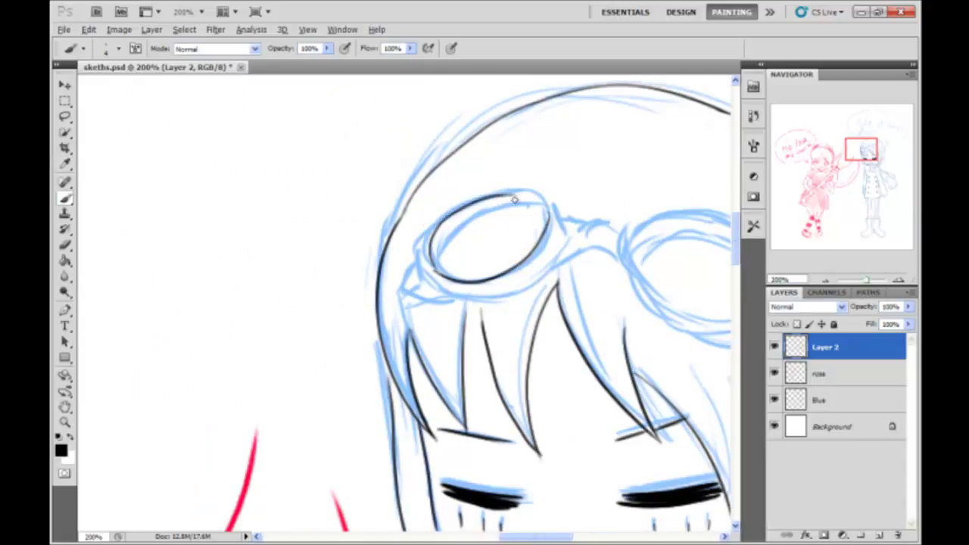
left_click_drag(569, 193, 497, 197)
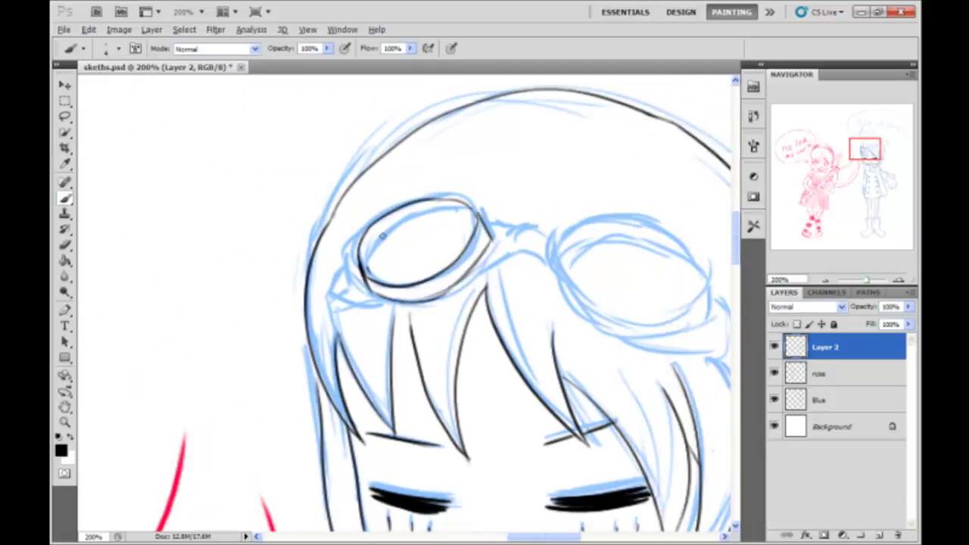
key("ctrl+z")
key("bracketright")
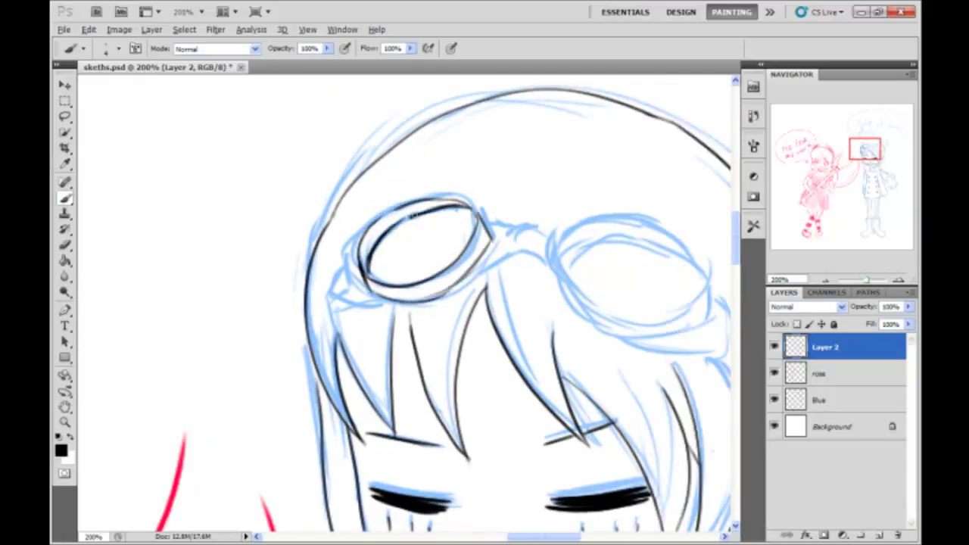
left_click_drag(571, 251, 469, 262)
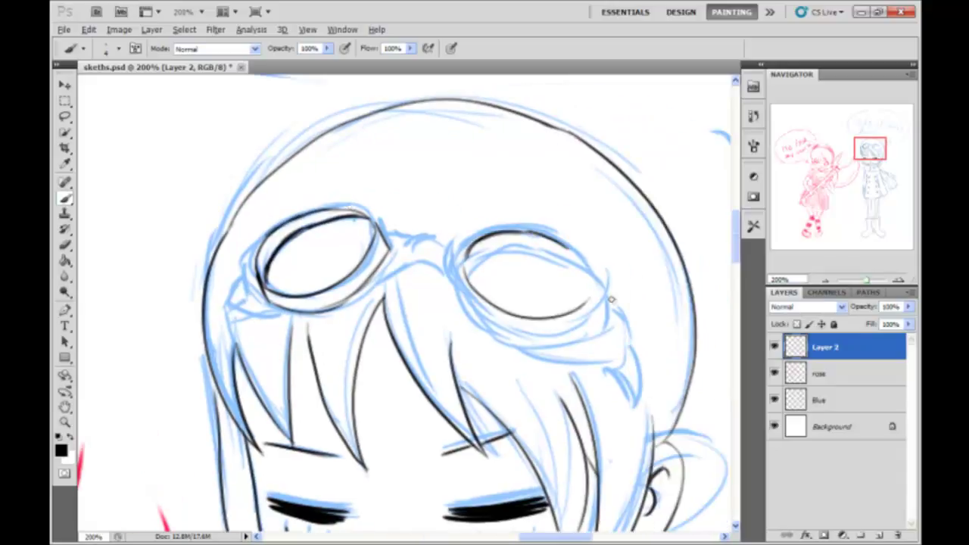
key("ctrl+plus")
left_click_drag(546, 202, 433, 216)
key("bracketleft")
key("bracketleft")
key("bracketleft")
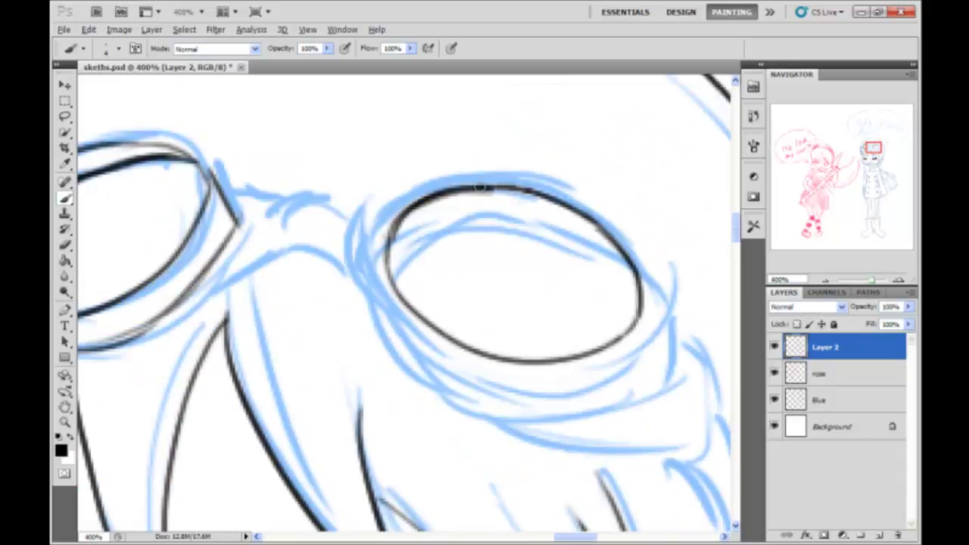
- Ink the inner rim arc across the lens and a small arc on the goggle bridge
mouse_move(397, 284)
left_mouse_down()
mouse_move(622, 309)
mouse_move(648, 356)
left_mouse_up()
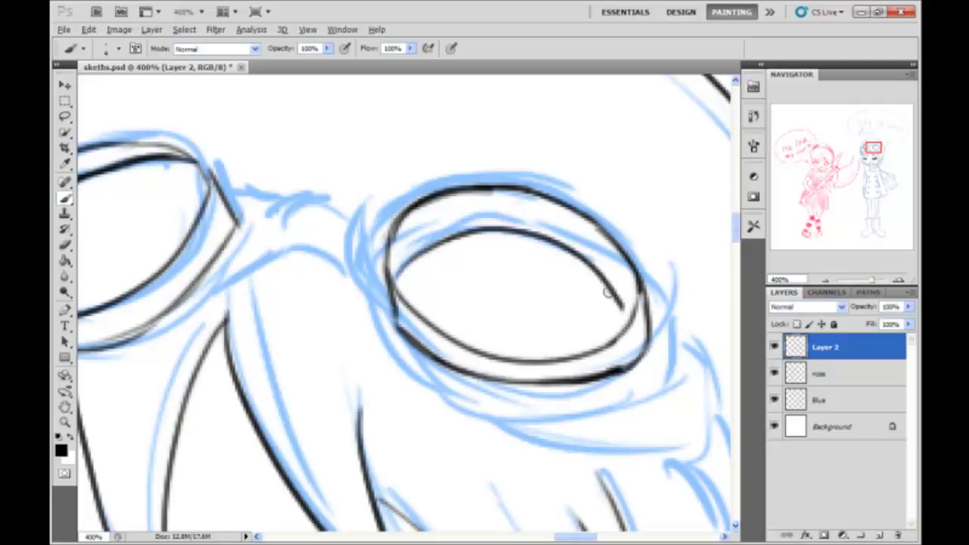
left_click_drag(605, 291, 764, 352)
left_click_drag(498, 333, 414, 309)
left_click_drag(482, 189, 535, 106)
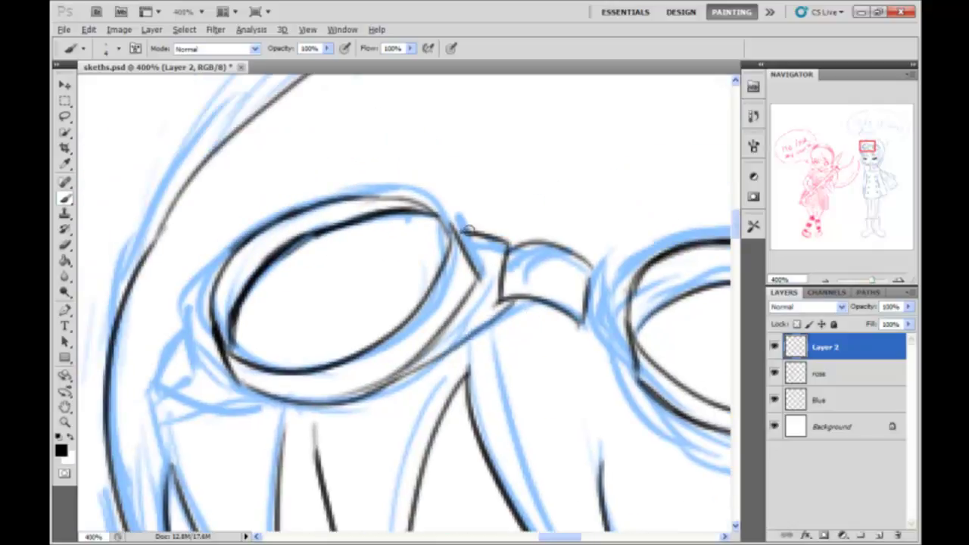
left_click_drag(424, 303, 636, 284)
left_click_drag(606, 227, 273, 322)
left_click_drag(487, 391, 214, 301)
- Ink the goggle's right and bottom edges as longer curves, redrawing the short strokes
left_click_drag(437, 231, 502, 394)
left_click_drag(435, 373, 287, 334)
key("ctrl+alt+z")
key("ctrl+alt+z")
left_click_drag(437, 235, 272, 333)
key("ctrl+alt+z")
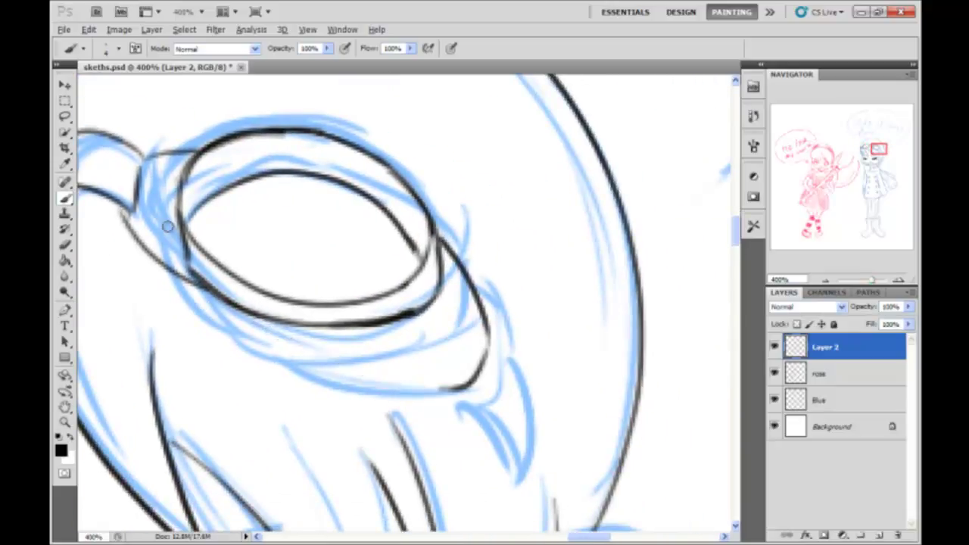
left_click_drag(189, 286, 464, 371)
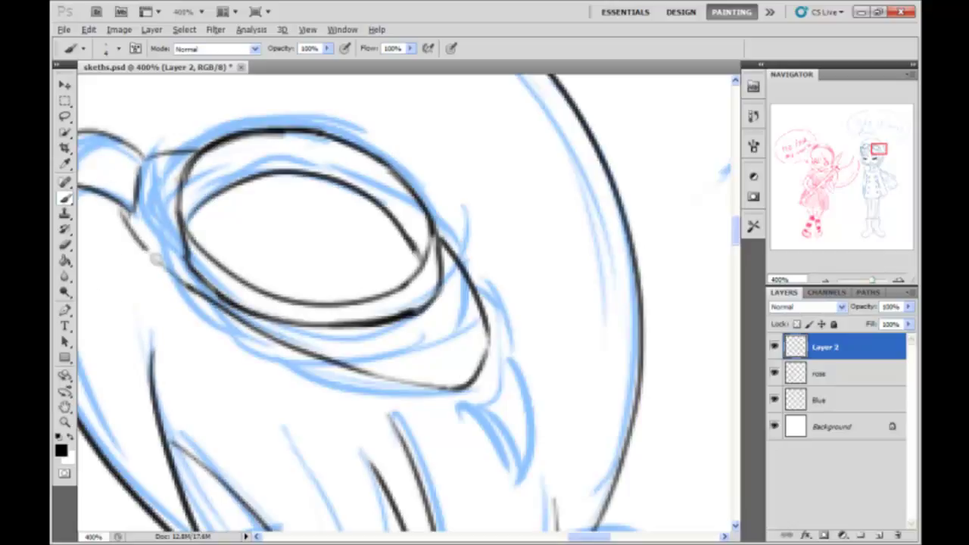
- Hide the Blue sketch layer to check the inked goggles
key("ctrl+minus")
left_click(774, 400)
key("ctrl+minus")
key("ctrl+minus")
- Ink the goggle lens ellipse and an inner arc, removing an unwanted stroke
key("ctrl+plus")
key("ctrl+plus")
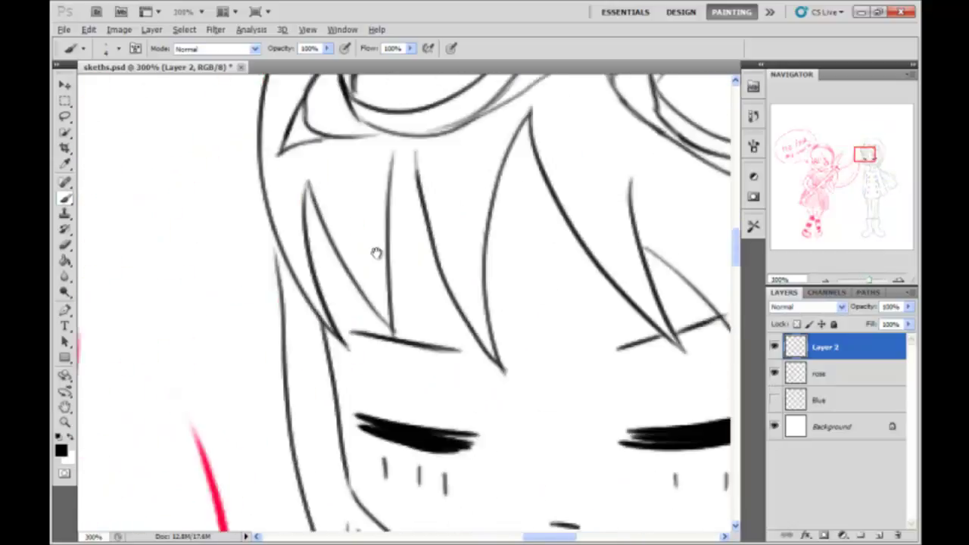
key("ctrl+plus")
left_click_drag(509, 261, 390, 420)
key("ctrl+minus")
key("ctrl+minus")
key("ctrl+minus")
key("ctrl+plus")
key("ctrl+plus")
key("ctrl+plus")
mouse_move(575, 284)
left_mouse_down()
mouse_move(359, 402)
mouse_move(346, 312)
mouse_move(360, 303)
left_mouse_up()
key("ctrl+z")
key("ctrl+minus")
- Lasso the goggles and enlarge them to about 105% with Free Transform
key("l")
key("ctrl+t")
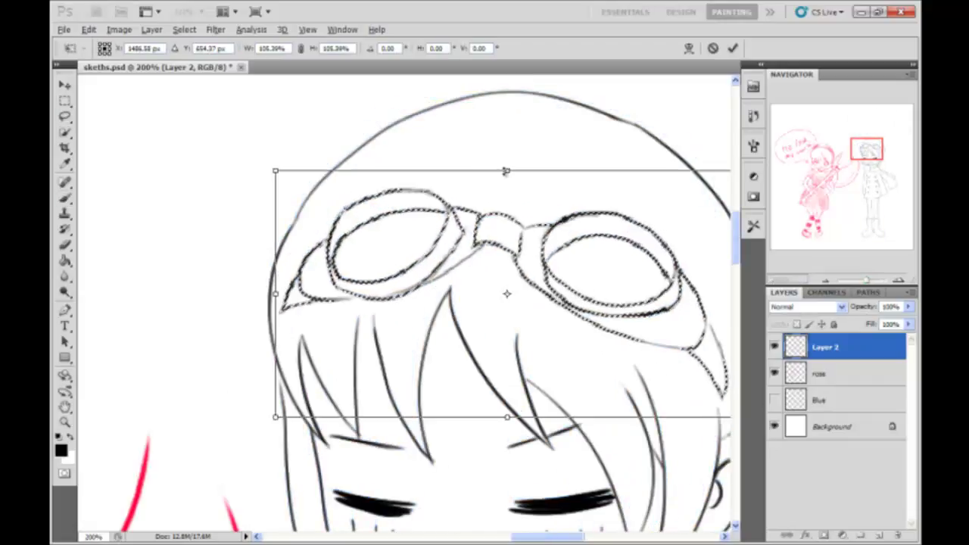
key("Return")
key("m")
key("ctrl+minus")
key("ctrl+minus")
key("ctrl+minus")
- Re-centre the view on the head and add a new empty layer
scroll(368, 278, "up", 5)
scroll(255, 268, "down", 2)
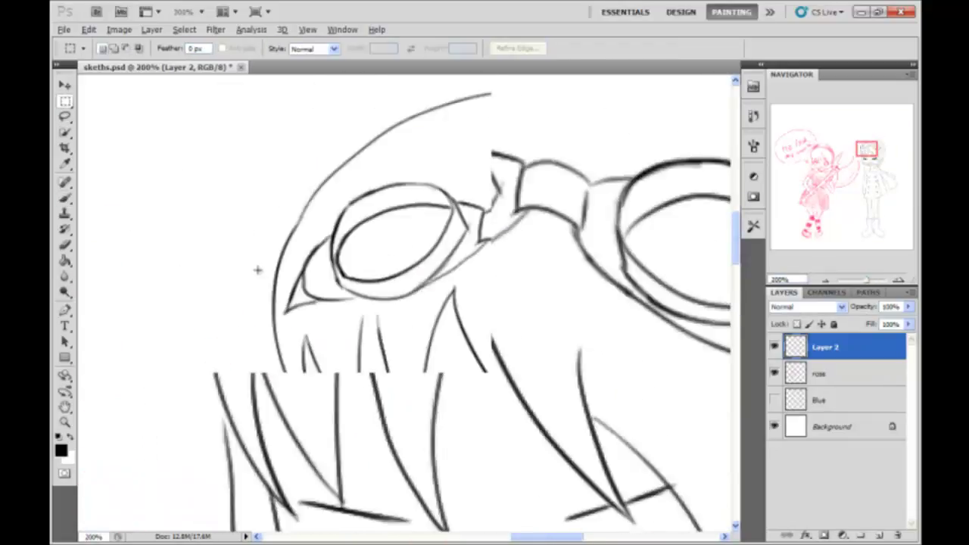
scroll(257, 270, "down", 2)
mouse_move(257, 271)
left_mouse_down()
mouse_move(290, 284)
mouse_move(676, 182)
left_mouse_up()
left_click(879, 535)
- Rename Layer 2 to 'lines blue', select Layer 3 and switch to the Brush
double_click(826, 373)
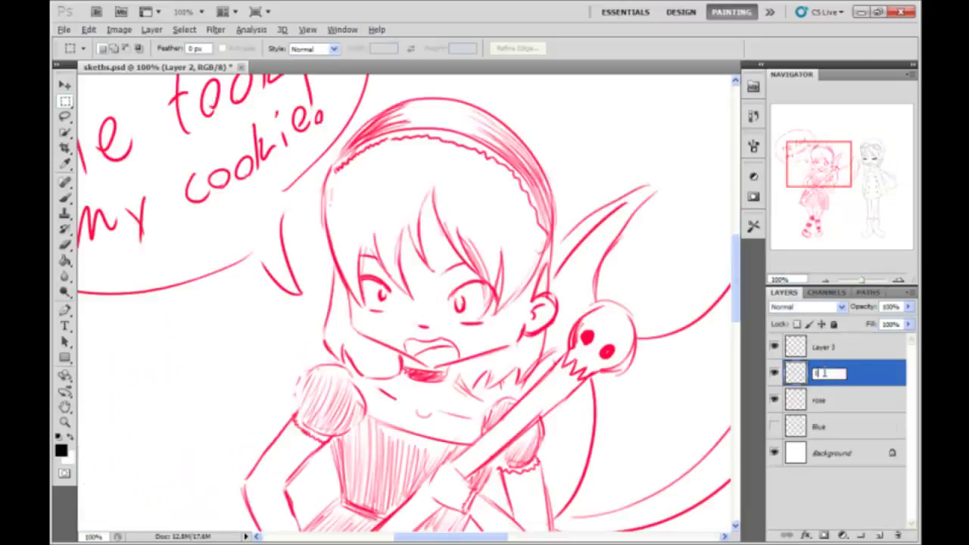
type("lines blue")
left_click(824, 346)
key("b")
key("ctrl+plus")
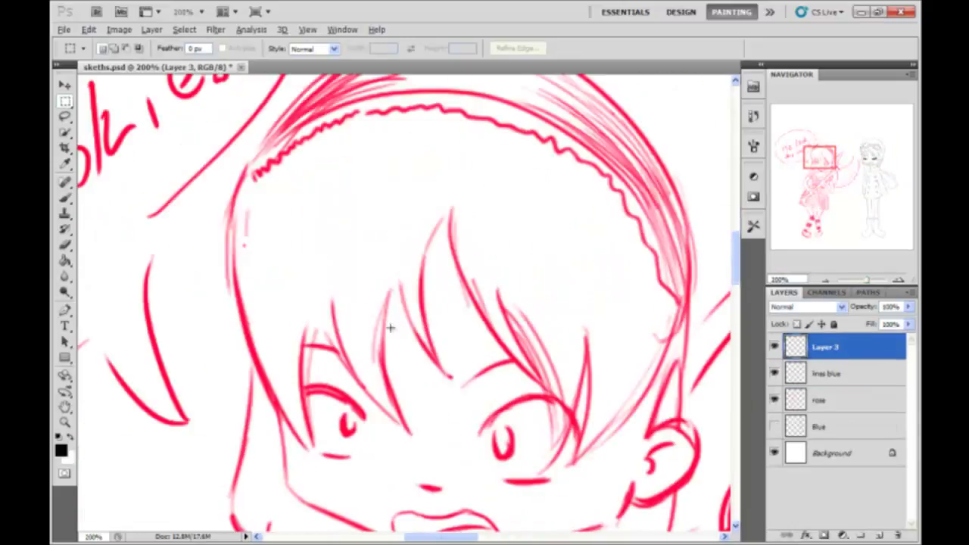
- Ink the chibi girl's bang strands in black over the rose sketch
left_click_drag(407, 221, 400, 390)
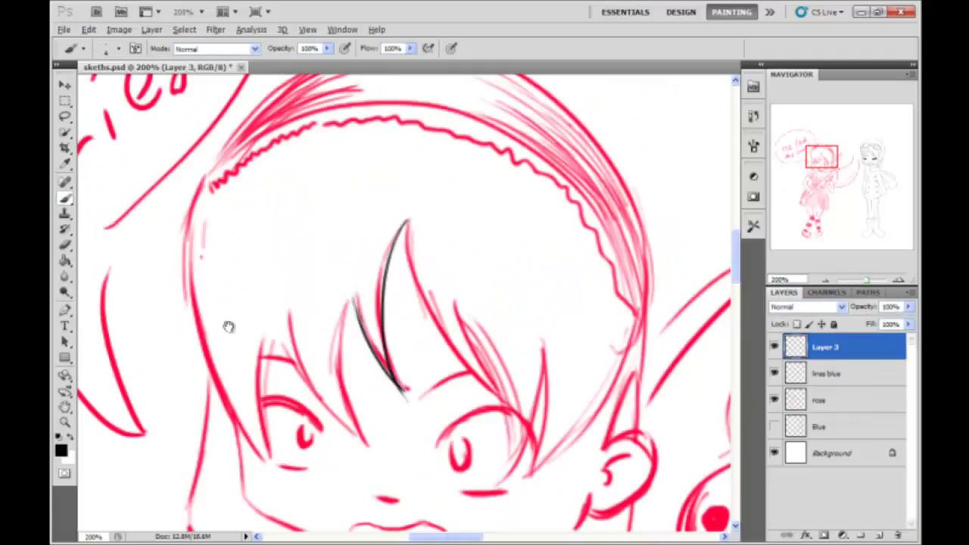
left_click_drag(229, 327, 247, 298)
left_click_drag(288, 266, 293, 227)
mouse_move(425, 227)
left_mouse_down()
mouse_move(412, 371)
mouse_move(370, 365)
left_mouse_up()
left_click_drag(386, 148, 466, 314)
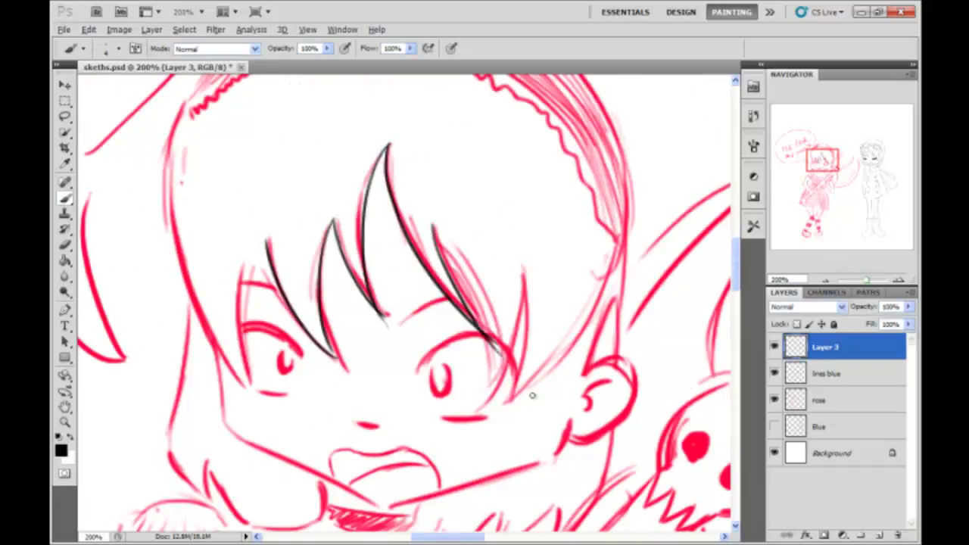
key("ctrl+plus")
key("ctrl+plus")
left_click_drag(470, 447, 548, 208)
mouse_move(540, 160)
left_mouse_down()
mouse_move(523, 404)
mouse_move(687, 371)
left_mouse_up()
key("ctrl+minus")
key("ctrl+minus")
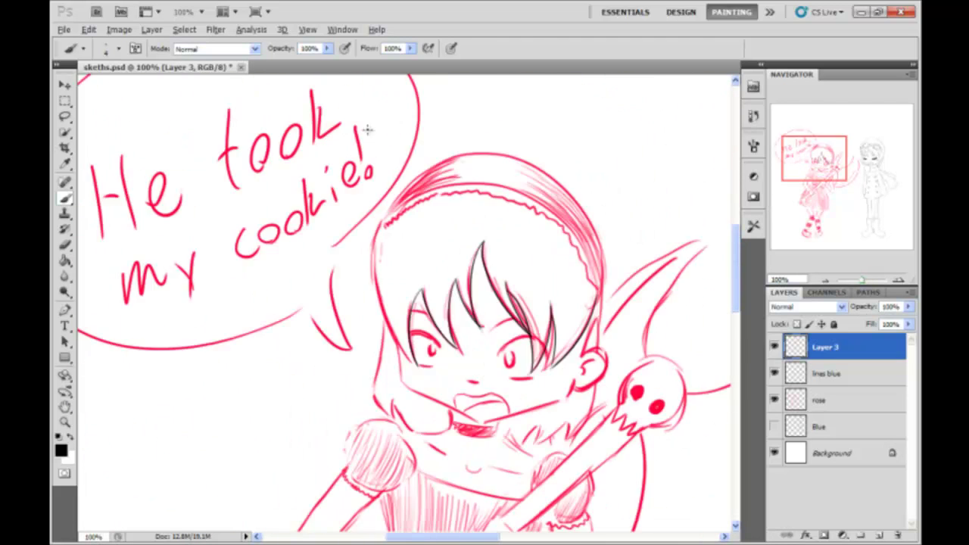
key("ctrl+plus")
- Stroke the headband Pen path in black with the Brush and return to the Layers panel
key("p")
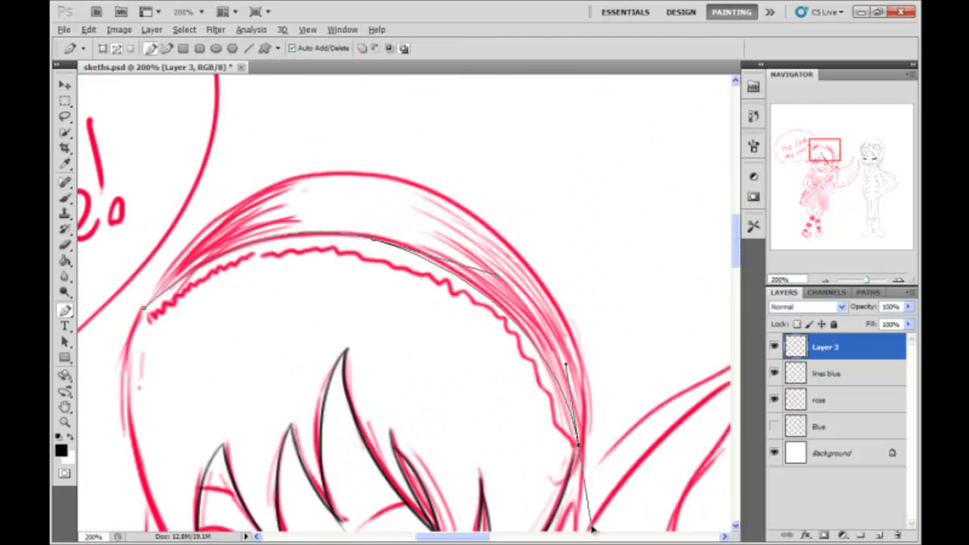
left_click(64, 198)
left_click(109, 48)
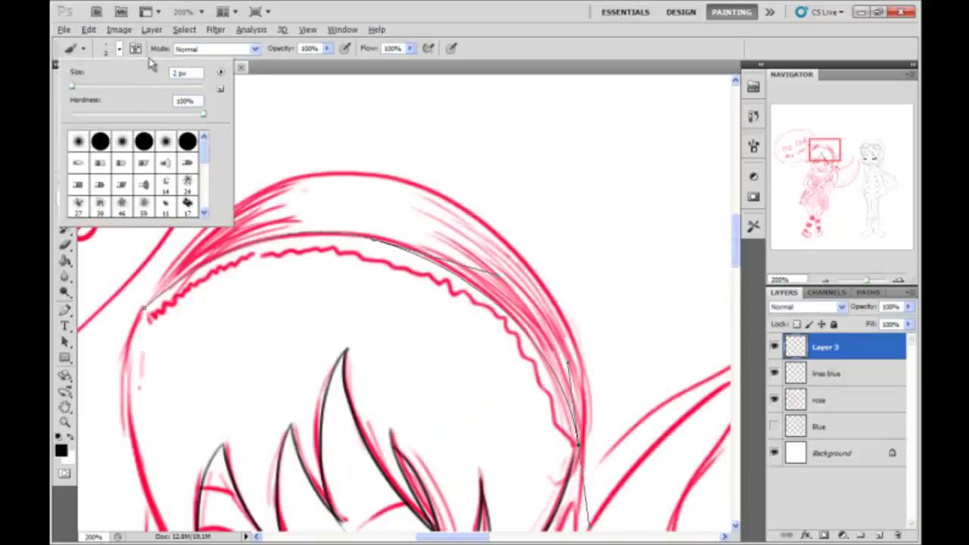
left_click(868, 293)
right_click(810, 310)
left_click(822, 379)
key("p")
left_click(65, 198)
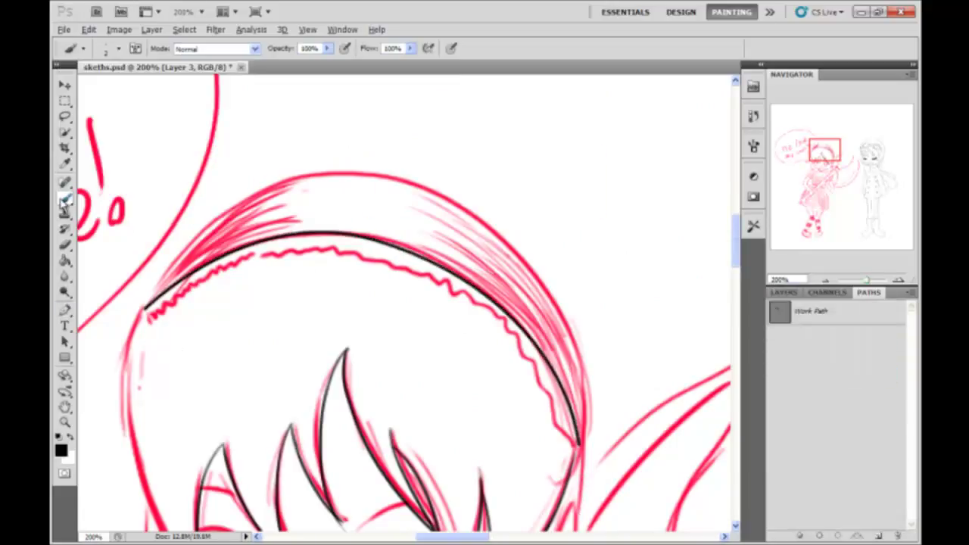
left_click(784, 292)
- Draw a Pen path along the top of the head and stroke it as the head outline
left_click_drag(824, 150, 826, 159)
key("ctrl+minus")
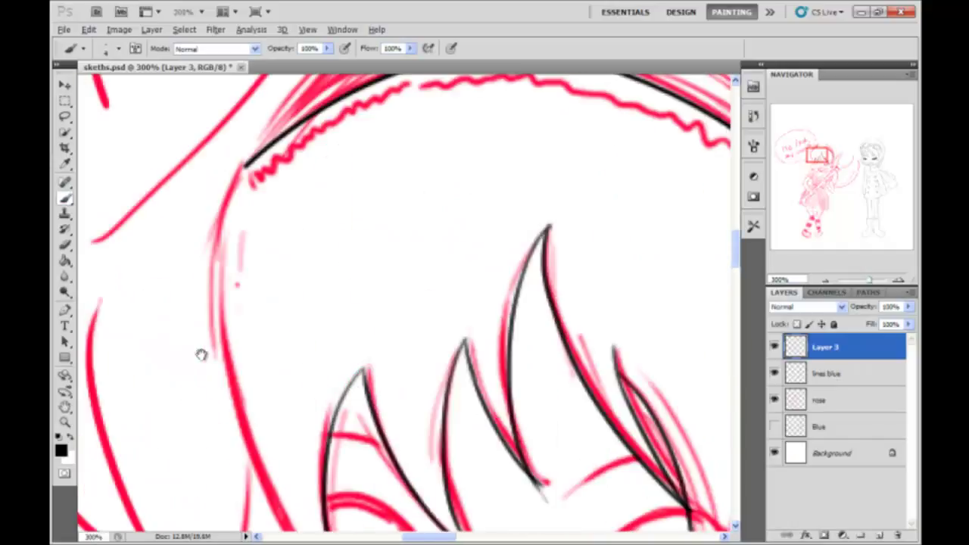
left_click_drag(202, 352, 464, 444)
key("p")
left_click_drag(375, 150, 299, 354)
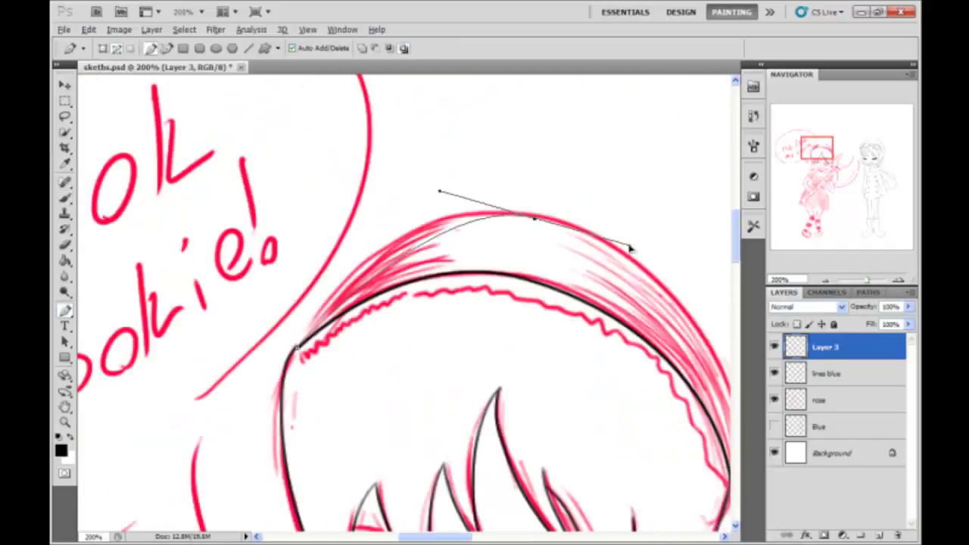
left_click_drag(630, 248, 480, 127)
left_click(582, 362)
left_click(65, 196)
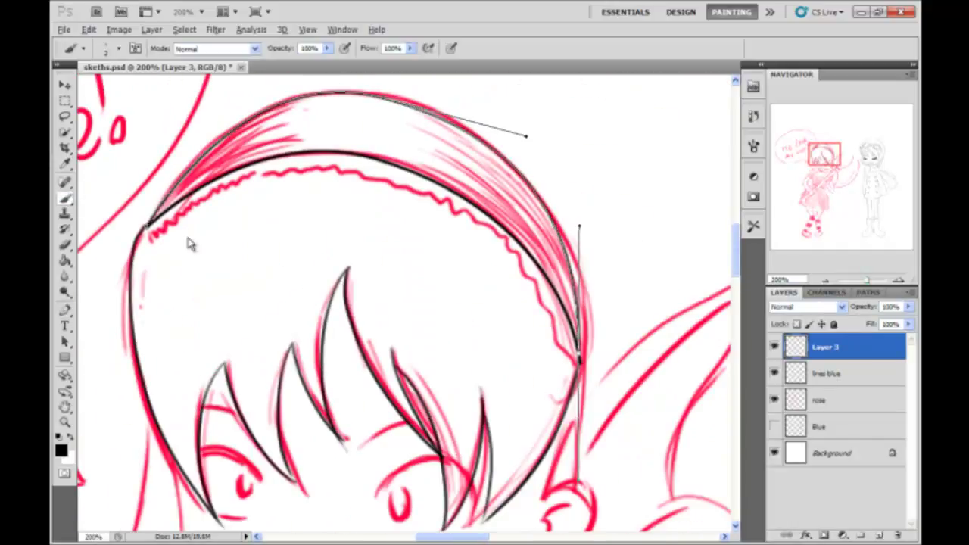
left_click(66, 195)
- Brush the headband's zigzag edge, then hide the rose sketch layer
key("ctrl+plus")
key("ctrl+plus")
key("ctrl+plus")
mouse_move(432, 211)
left_mouse_down()
mouse_move(320, 328)
mouse_move(692, 141)
mouse_move(628, 249)
mouse_move(377, 155)
mouse_move(394, 61)
left_mouse_up()
left_click_drag(394, 303, 530, 454)
left_click(774, 400)
key("ctrl+minus")
key("ctrl+minus")
key("ctrl+plus")
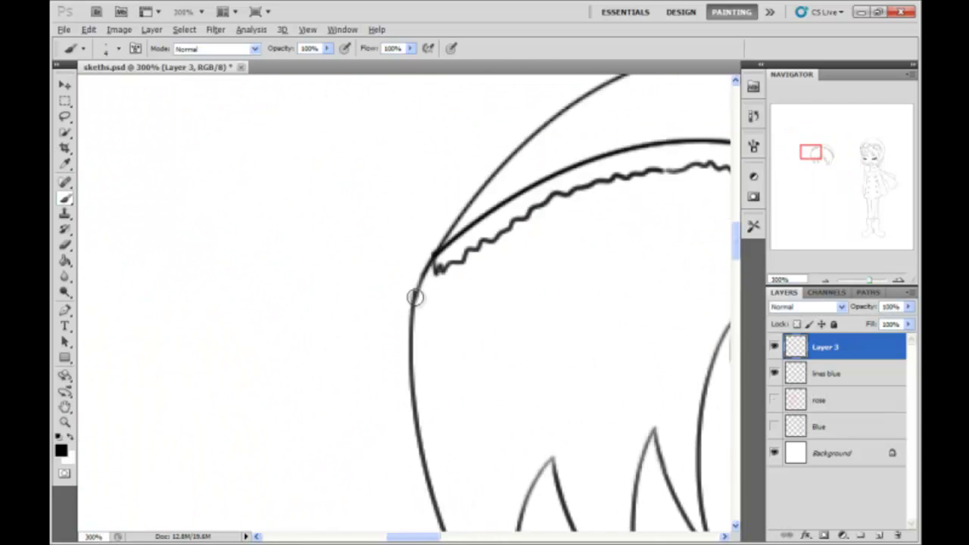
- Close the gaps between hair and face contour and show the red rose sketch again
mouse_move(408, 355)
left_mouse_down()
mouse_move(379, 123)
mouse_move(398, 257)
left_mouse_up()
left_click_drag(471, 215, 455, 385)
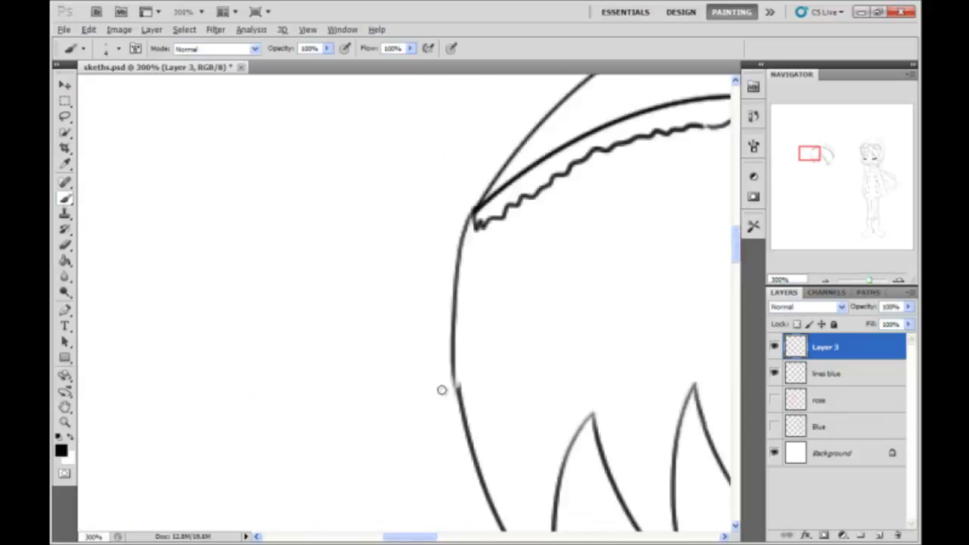
key("ctrl+minus")
key("ctrl+minus")
key("ctrl+minus")
key("ctrl+plus")
key("ctrl+plus")
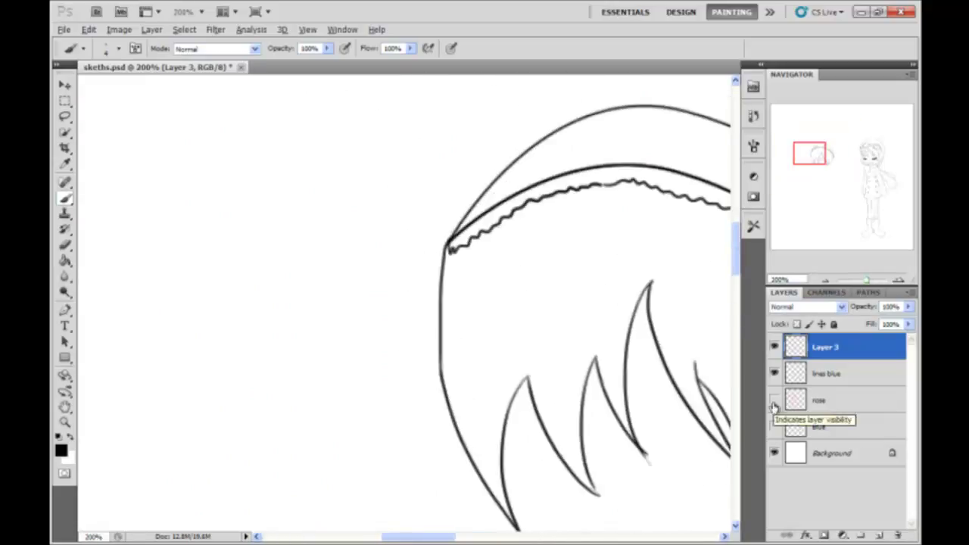
key("ctrl+plus")
left_click(773, 400)
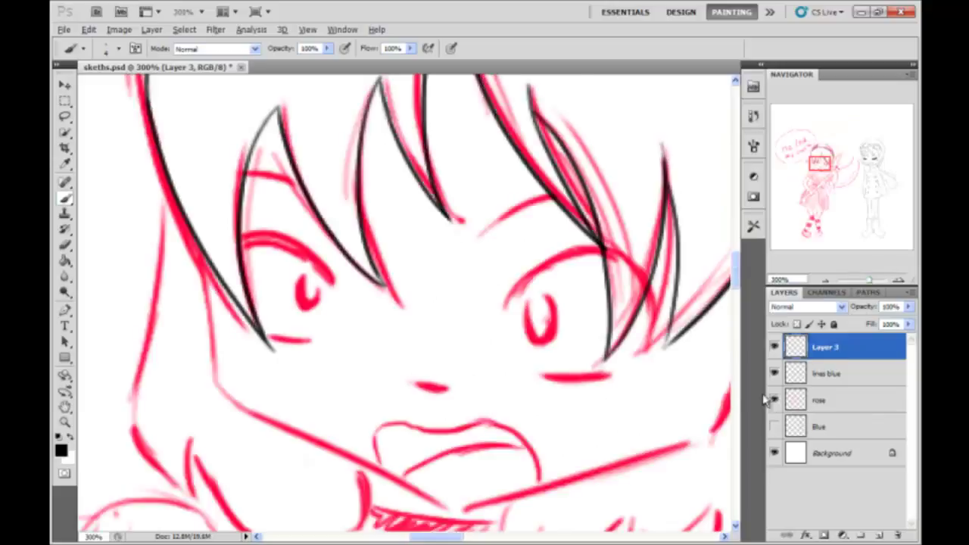
mouse_move(601, 194)
left_mouse_down()
mouse_move(562, 234)
mouse_move(472, 202)
mouse_move(492, 140)
mouse_move(473, 39)
left_mouse_up()
- Ink the jaw line, the ear and the chin curve up to the mouth
mouse_move(539, 348)
left_mouse_down()
mouse_move(603, 189)
mouse_move(553, 262)
left_mouse_up()
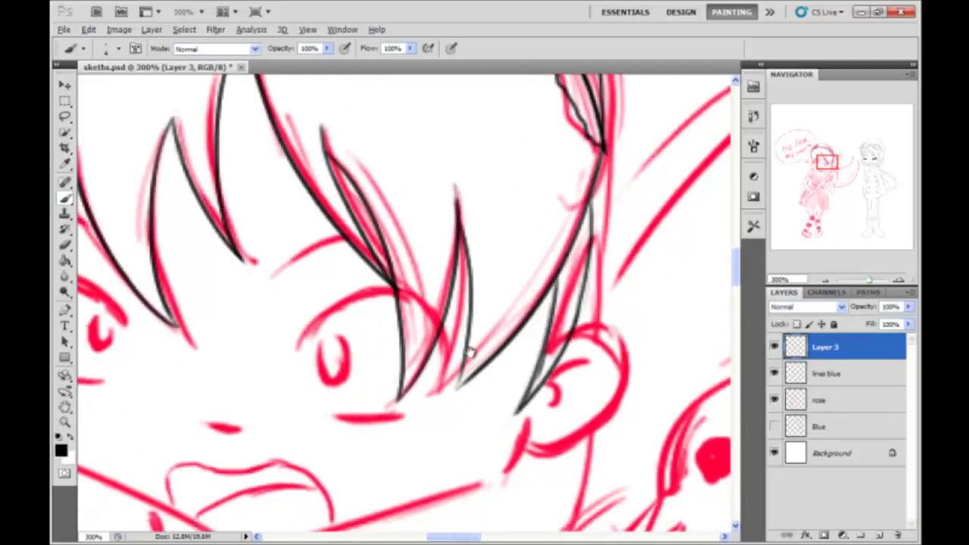
left_click_drag(470, 353, 572, 171)
left_click_drag(345, 378, 595, 227)
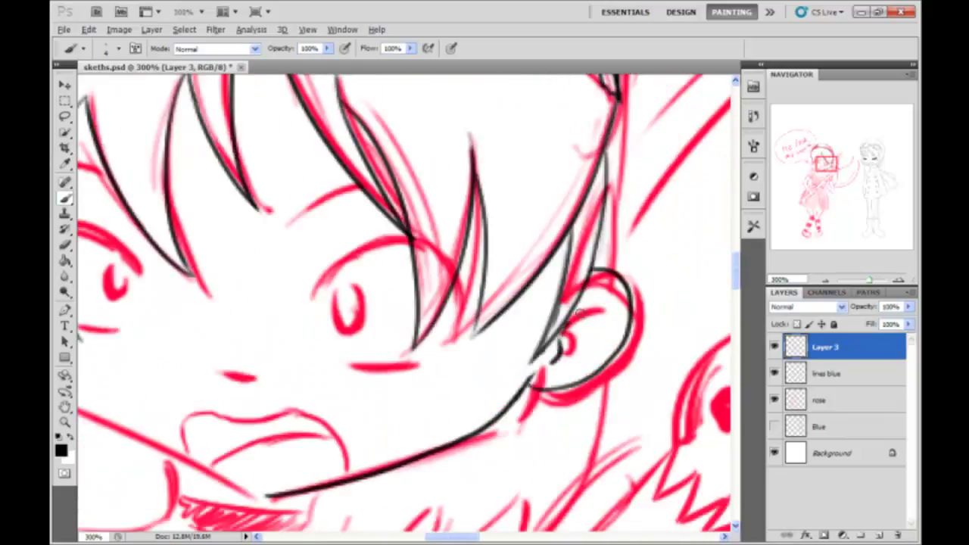
left_click_drag(280, 346, 558, 307)
left_click_drag(303, 337, 541, 458)
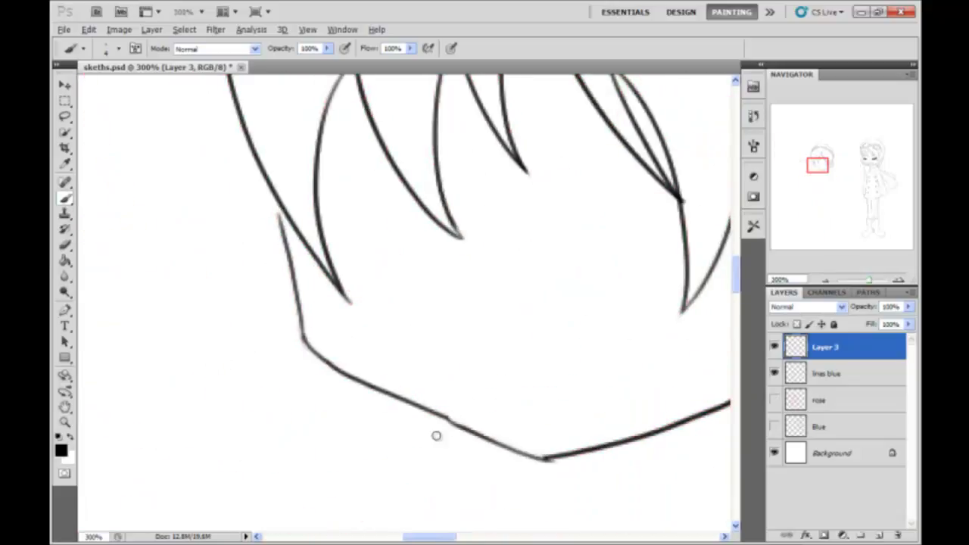
left_click_drag(540, 455, 305, 348)
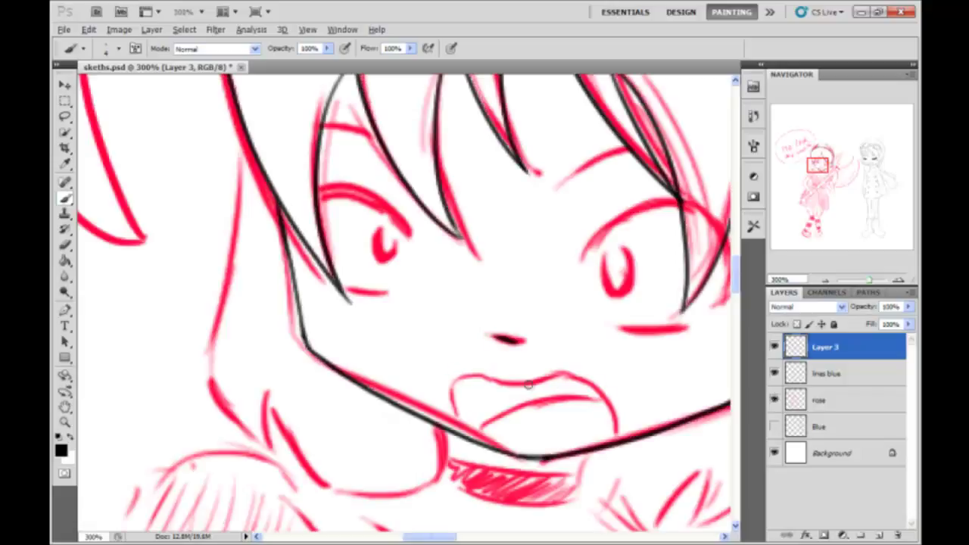
- Ink the chibi girl's brows, lower eye lines and left eyelash, undoing two bad strokes
left_click_drag(502, 303, 598, 241)
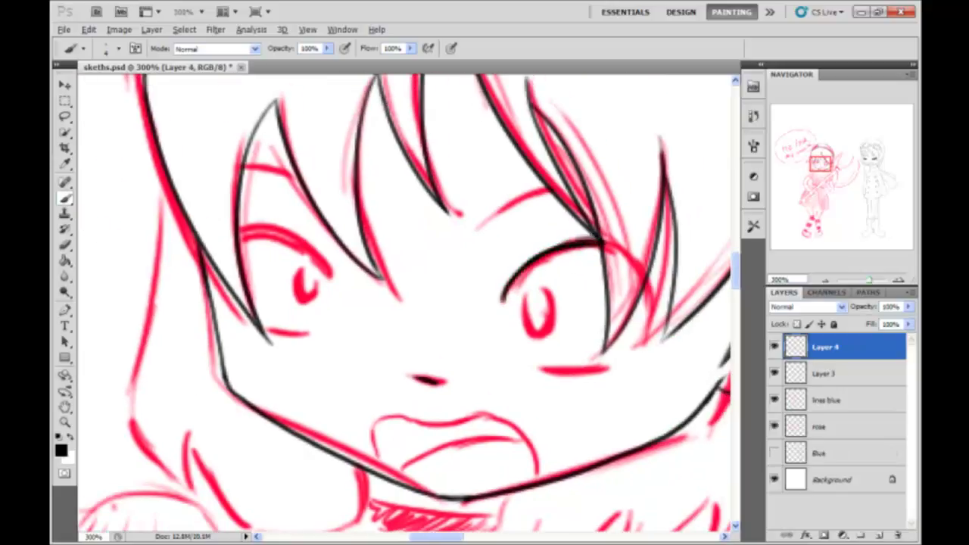
left_click_drag(607, 368, 538, 366)
left_click_drag(549, 190, 475, 227)
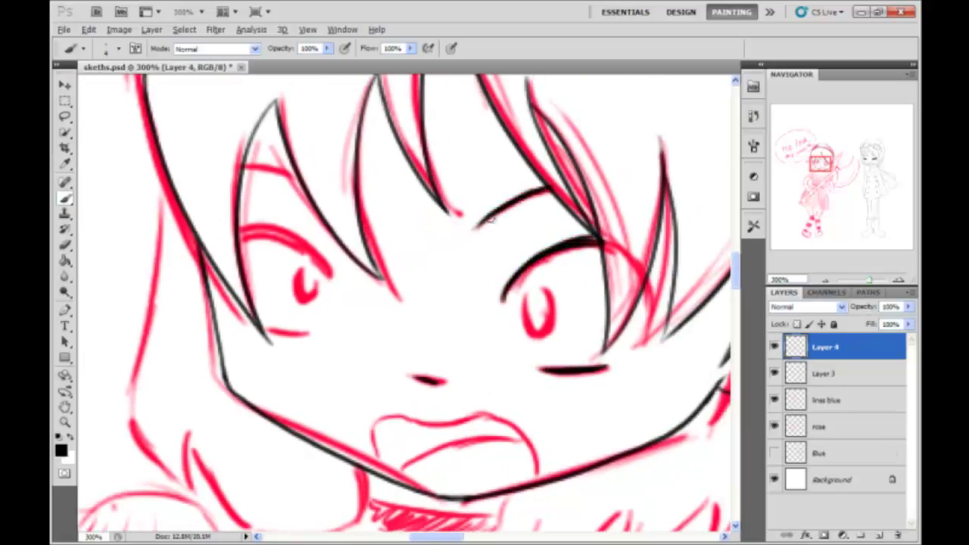
left_click_drag(539, 279, 518, 295)
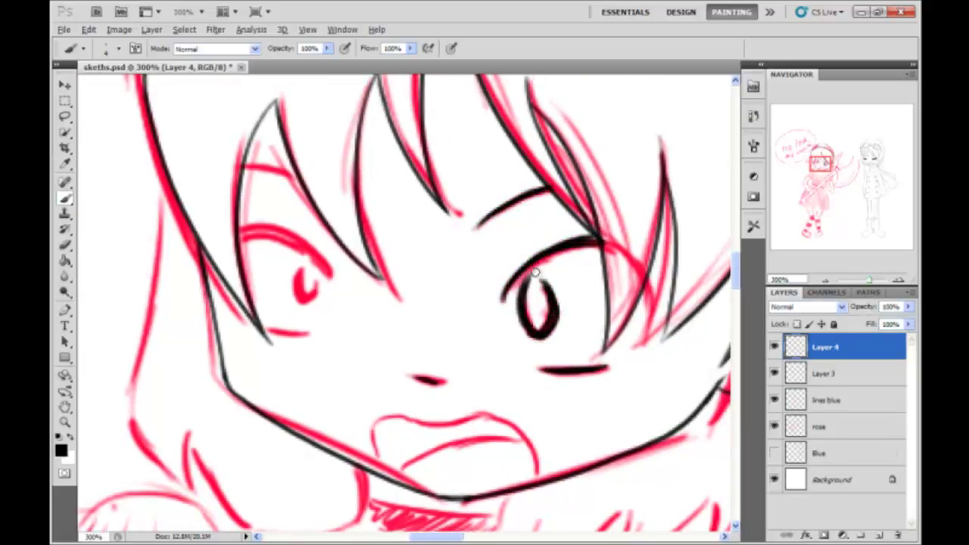
key("ctrl+alt+z")
key("ctrl+alt+z")
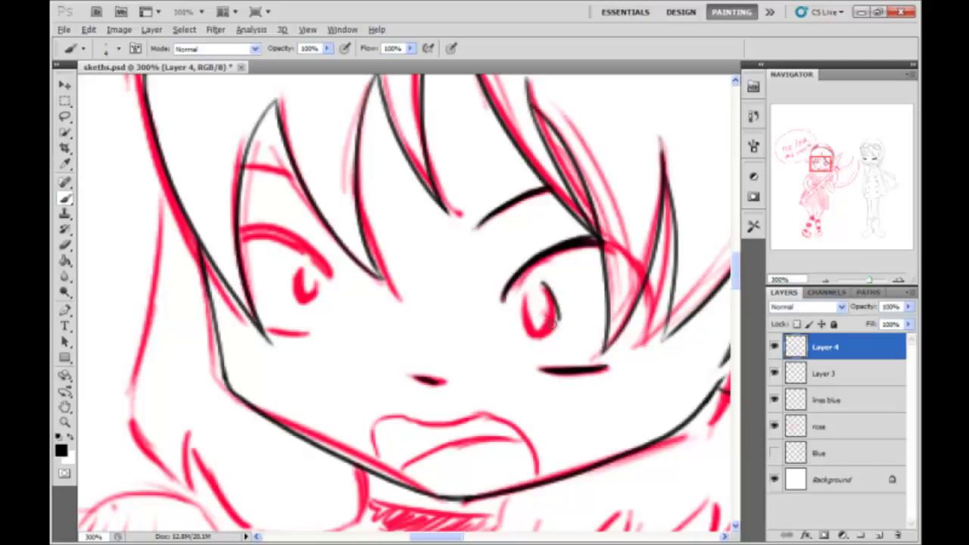
left_click_drag(320, 259, 244, 234)
key("ctrl+z")
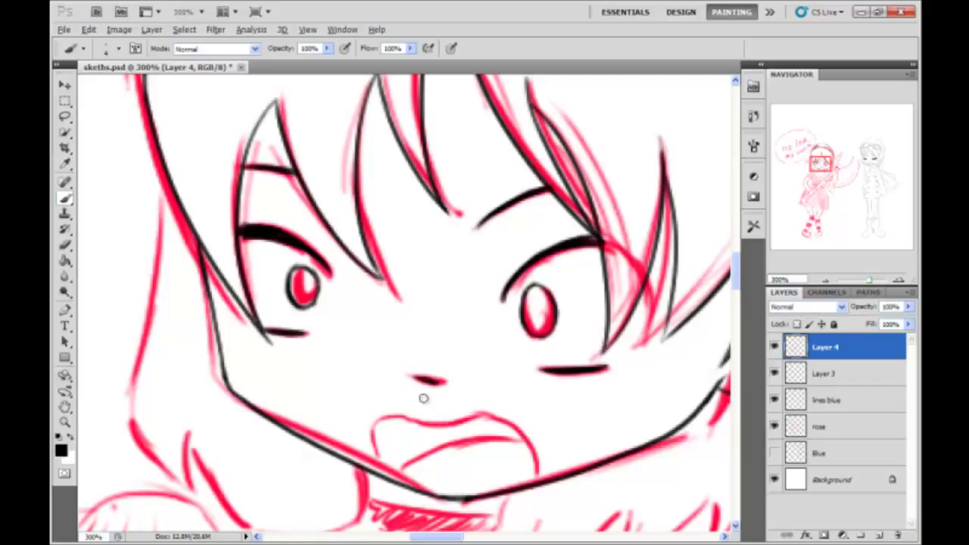
- Ink the open mouth and lower lip, and close the gap in the face outline
left_click_drag(514, 421, 535, 482)
mouse_move(523, 438)
left_mouse_down()
mouse_move(536, 482)
mouse_move(446, 444)
left_mouse_up()
left_click_drag(394, 476, 521, 432)
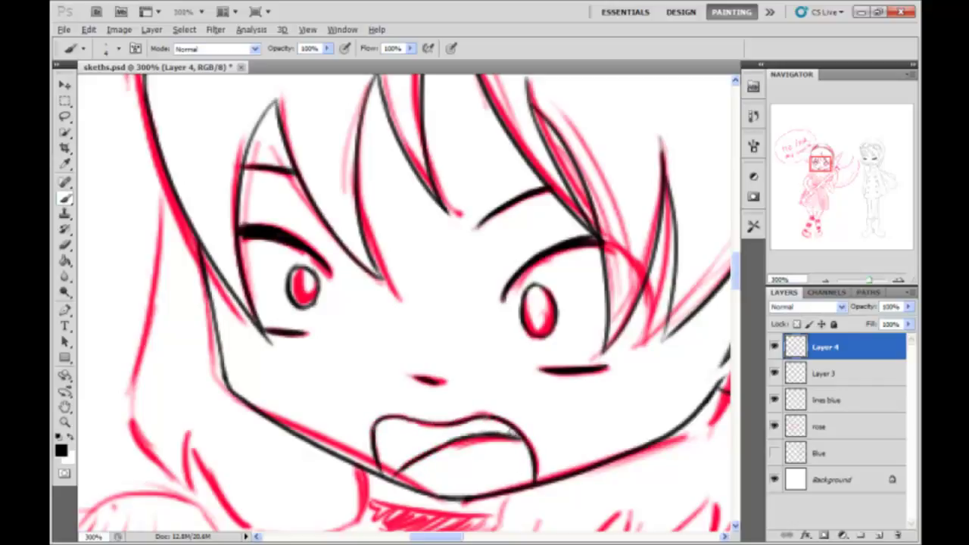
left_click_drag(579, 132, 569, 261)
key("ctrl+minus")
key("ctrl+minus")
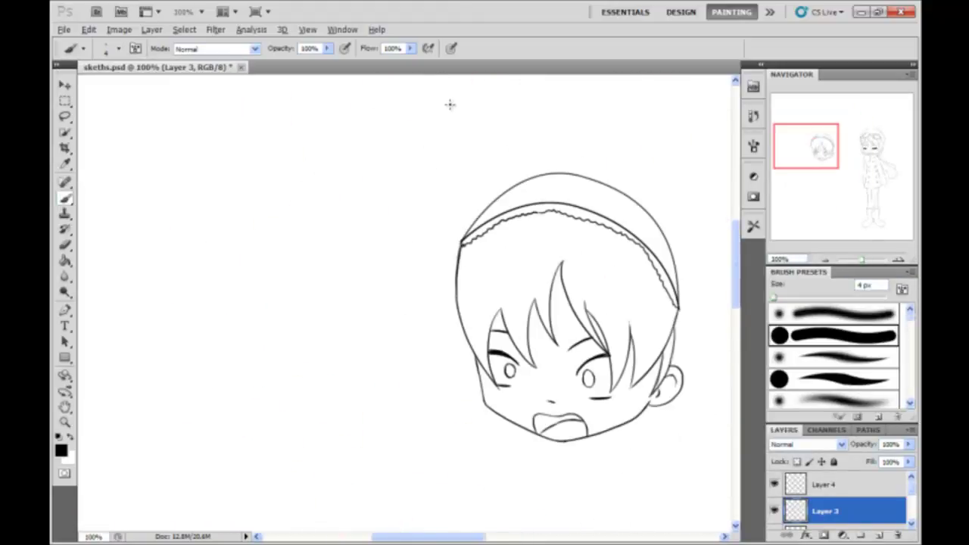
- Show the red rose sketch and ink the left puff sleeve circle on Layer 4
key("ctrl+plus")
left_click_drag(799, 272, 754, 256)
left_click_drag(814, 296, 811, 222)
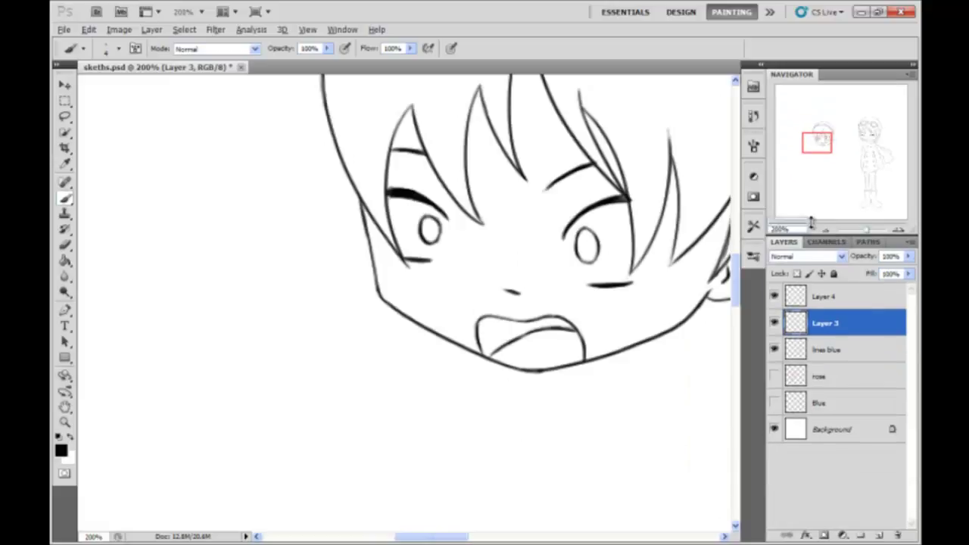
left_click(774, 366)
key("ctrl+minus")
key("ctrl+minus")
key("ctrl+plus")
key("ctrl+plus")
left_click(826, 287)
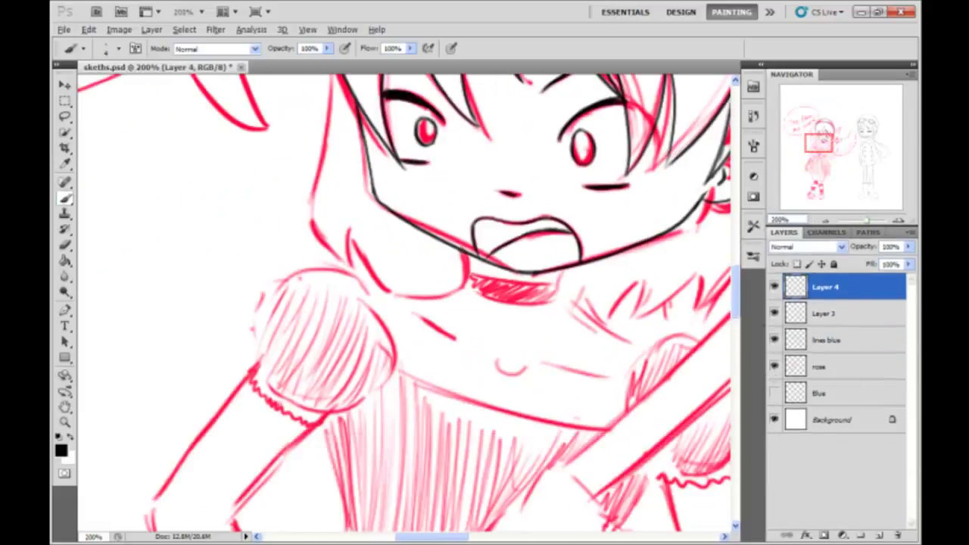
left_click_drag(300, 254, 358, 231)
mouse_move(446, 281)
left_mouse_down()
mouse_move(326, 364)
mouse_move(433, 290)
mouse_move(484, 310)
left_mouse_up()
key("ctrl+plus")
left_click_drag(346, 303, 564, 229)
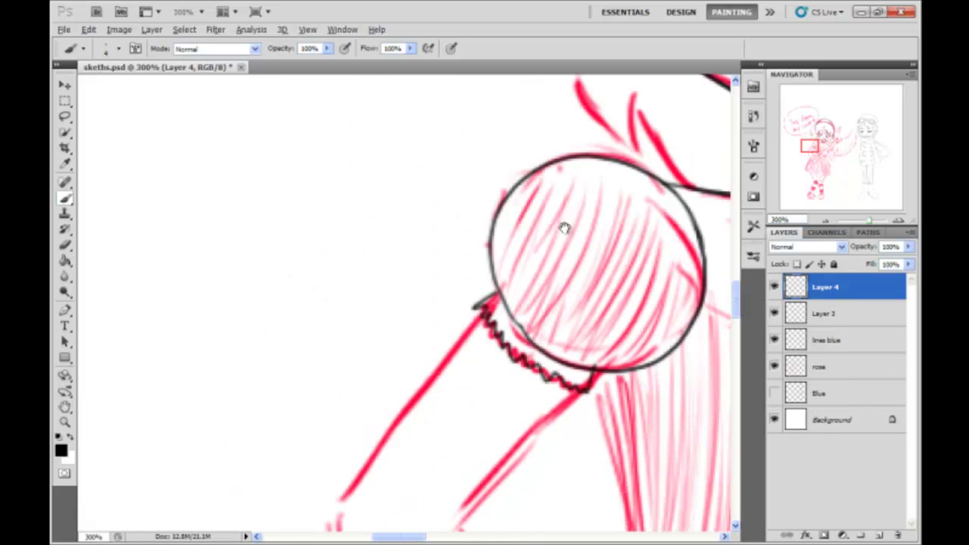
- Lasso the inked sleeve, copy and paste it, and flip the copy horizontally
mouse_move(637, 253)
left_mouse_down()
mouse_move(341, 404)
mouse_move(374, 491)
left_mouse_up()
key("l")
left_click_drag(363, 235, 381, 280)
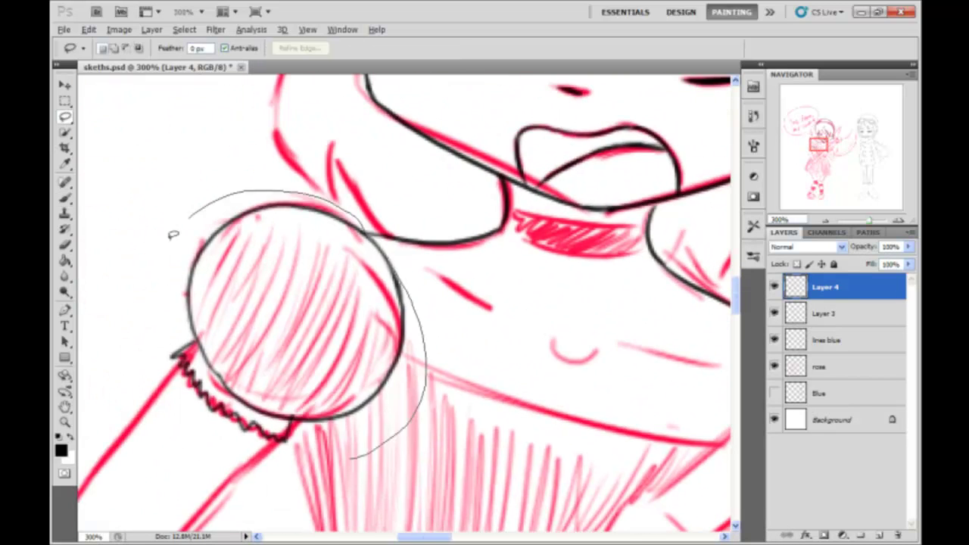
key("ctrl+c")
key("ctrl+v")
left_click(88, 30)
left_click(303, 424)
key("v")
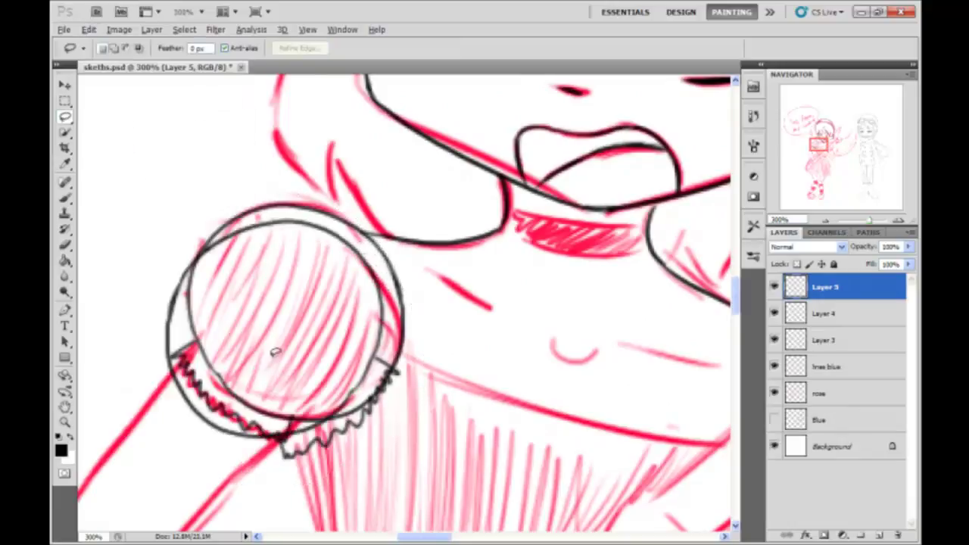
- Move the mirrored sleeve onto the right shoulder and merge it down into Layer 4
key("ctrl+minus")
key("ctrl+minus")
left_click_drag(363, 314, 550, 341)
key("ctrl+t")
key("Return")
left_click(911, 232)
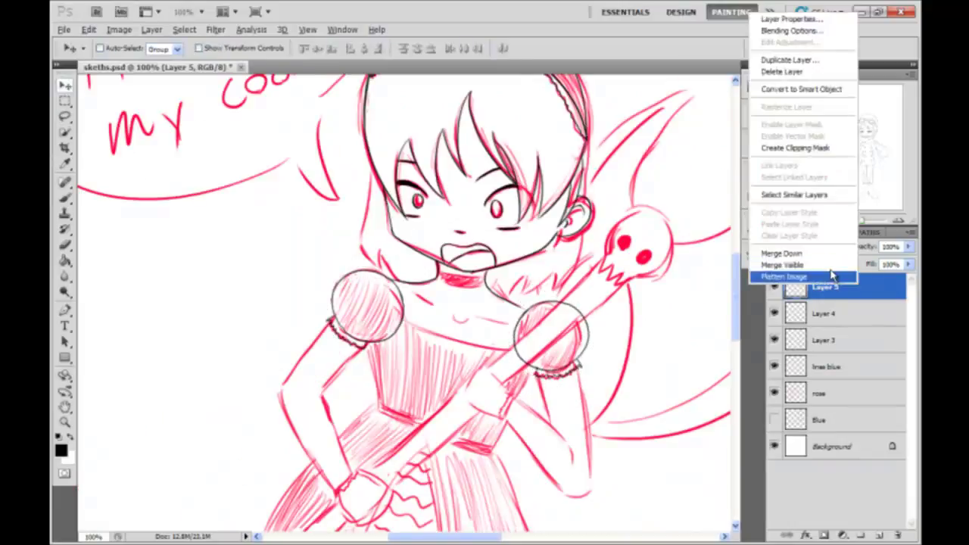
left_click(773, 251)
key("ctrl+plus")
key("ctrl+plus")
left_click_drag(601, 315, 343, 345)
- Ink both edges of the first arm and redraw the bottom of the hand outline
key("b")
key("ctrl+minus")
left_click_drag(173, 194, 510, 187)
left_click_drag(518, 133, 445, 199)
left_click_drag(522, 213, 453, 185)
mouse_move(534, 99)
left_mouse_down()
mouse_move(449, 186)
mouse_move(509, 347)
left_mouse_up()
left_click_drag(371, 179, 482, 380)
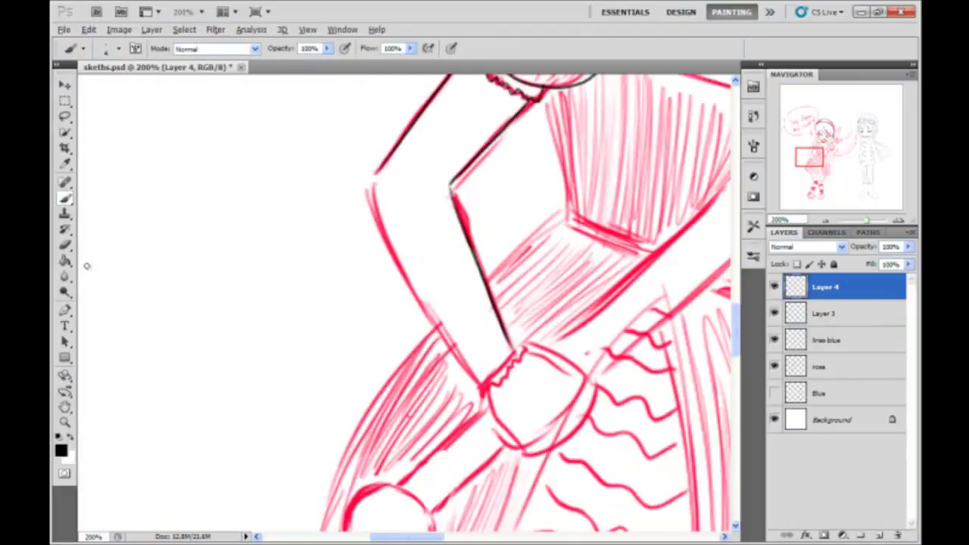
left_click_drag(429, 356, 366, 289)
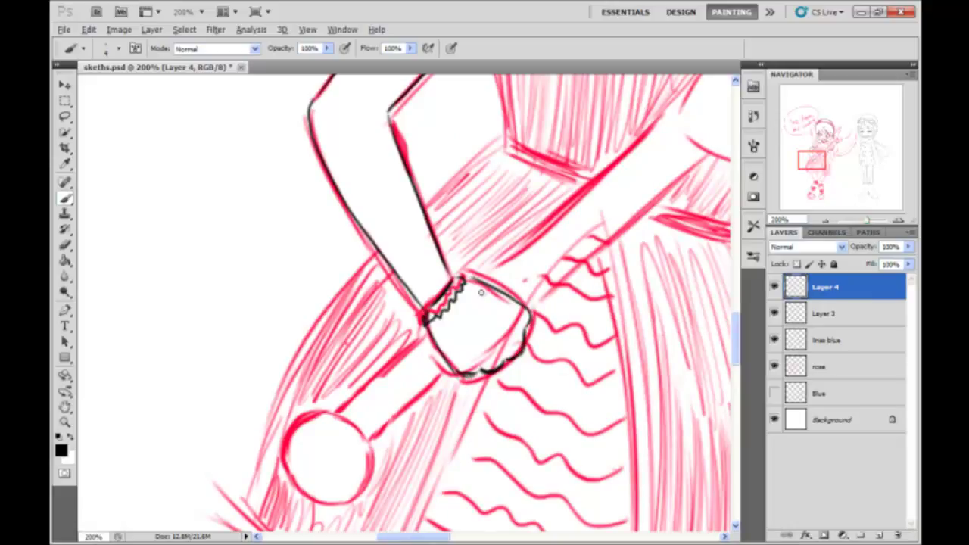
key("ctrl+plus")
key("ctrl+alt+z")
key("ctrl+alt+z")
left_click_drag(420, 311, 505, 322)
key("ctrl+minus")
key("ctrl+plus")
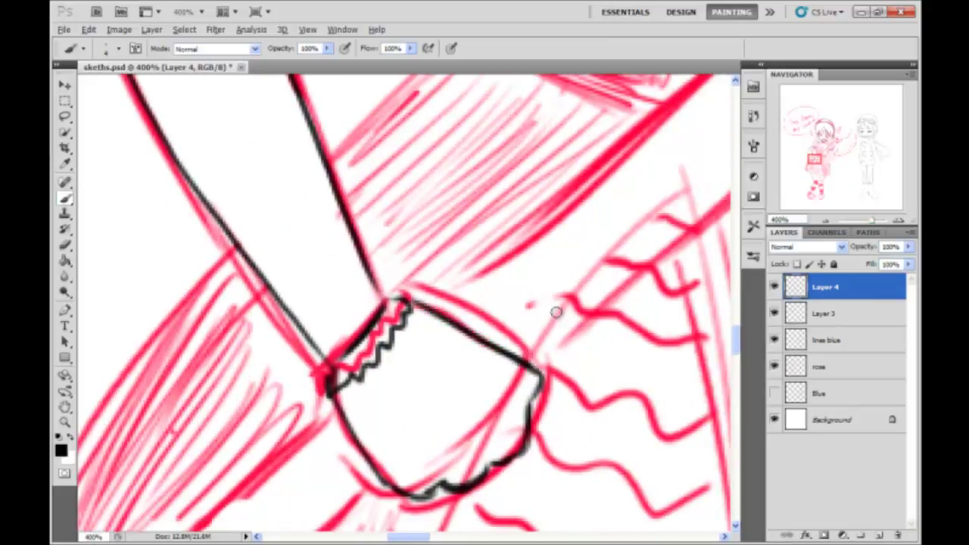
- Lasso the inked hand, rotate it to a better angle and deselect
key("l")
left_click_drag(335, 390, 318, 398)
key("ctrl+t")
mouse_move(304, 353)
left_mouse_down()
mouse_move(325, 303)
mouse_move(424, 258)
left_mouse_up()
key("Return")
key("v")
key("b")
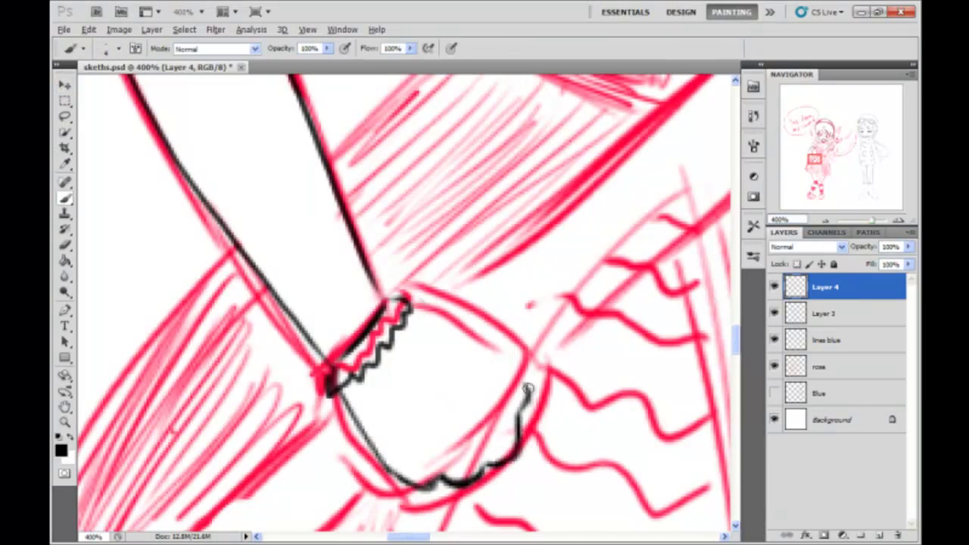
key("ctrl+d")
- Ink the right edge, lower left edge and bottom of the other arm
left_click_drag(186, 345, 333, 331)
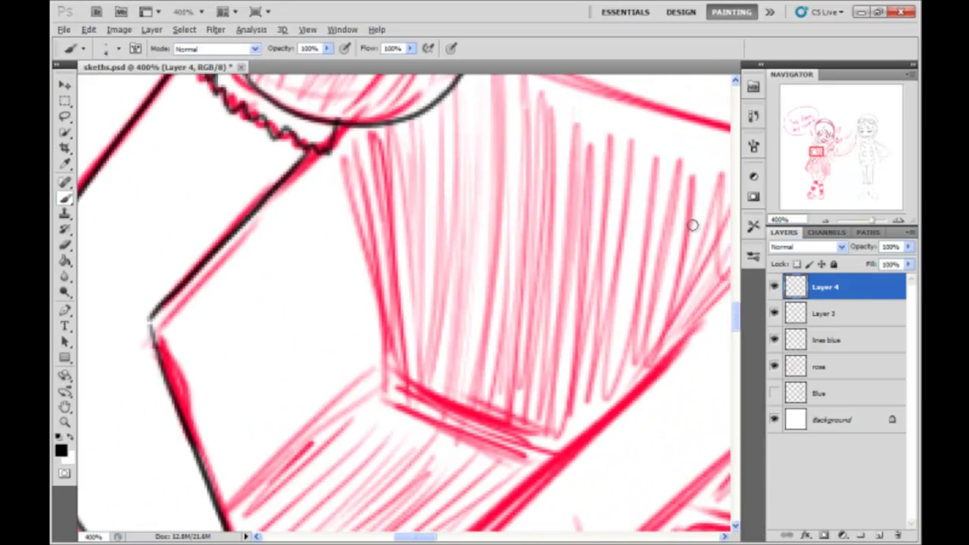
key("ctrl+minus")
key("ctrl+minus")
key("ctrl+minus")
scroll(447, 212, "up", 4)
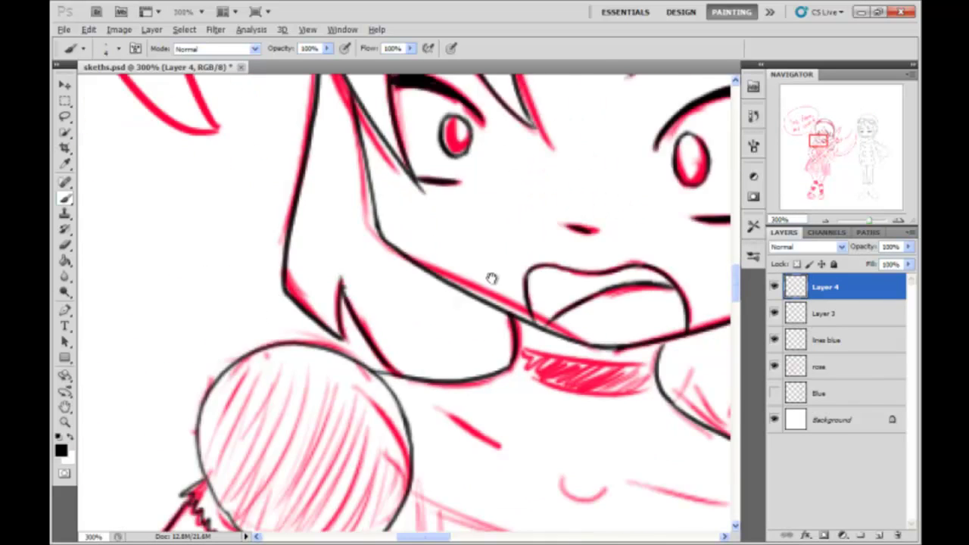
left_click_drag(493, 277, 70, 451)
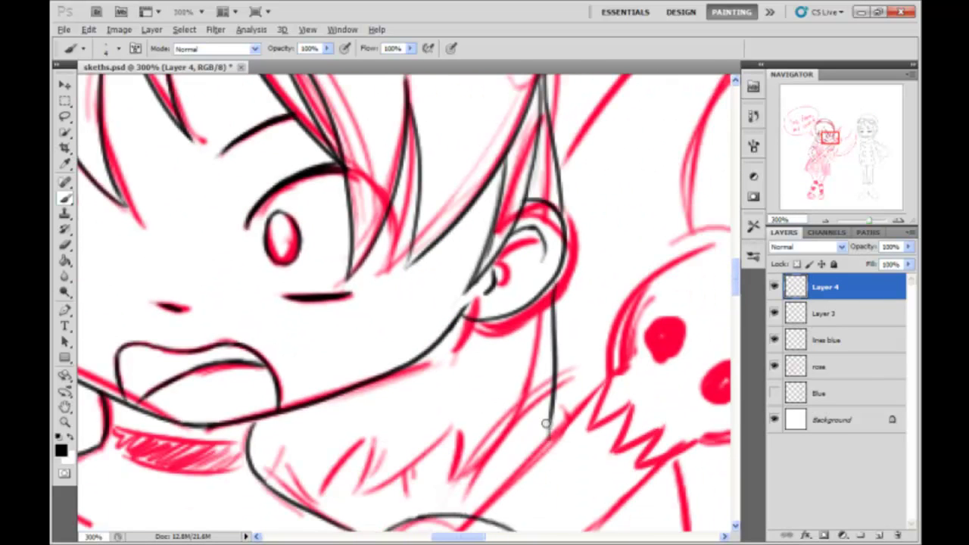
left_click_drag(65, 326, 412, 167)
left_click_drag(685, 306, 425, 403)
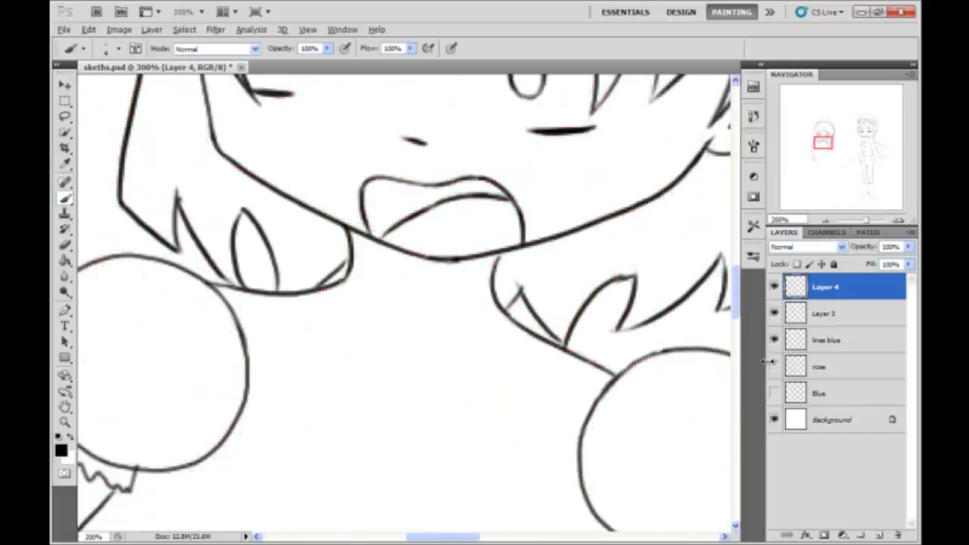
scroll(363, 397, "down", 3)
scroll(555, 258, "up", 2)
left_click_drag(604, 199, 626, 426)
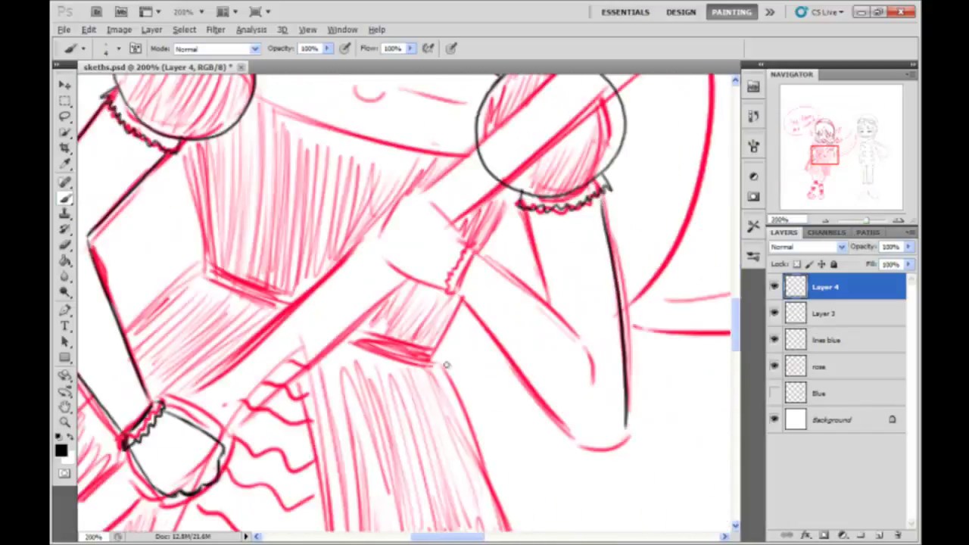
left_click_drag(475, 256, 627, 433)
left_click_drag(461, 295, 629, 397)
scroll(606, 409, "up", 1)
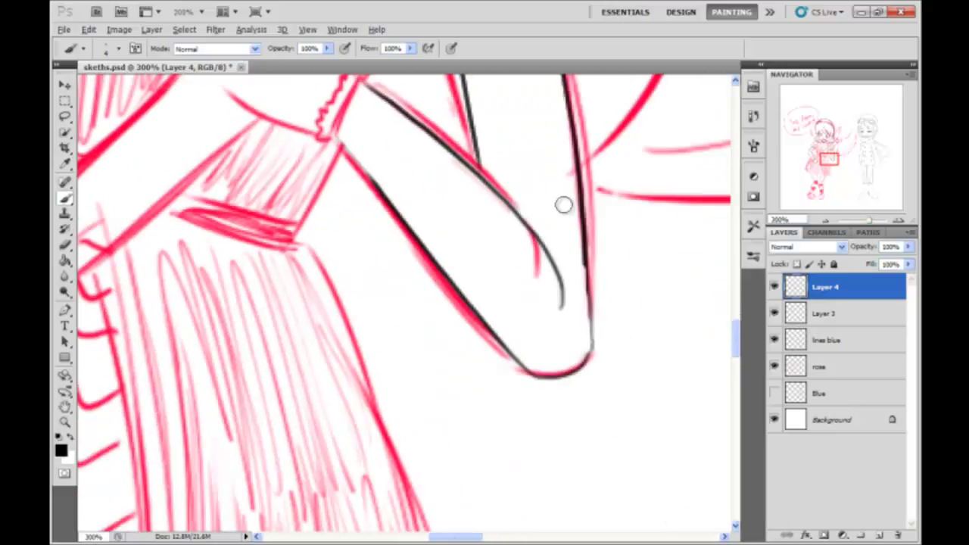
left_click_drag(589, 307, 592, 356)
- Loosely lasso the hand again for reworking
left_click_drag(533, 287, 579, 336)
key("l")
left_click_drag(477, 424, 500, 387)
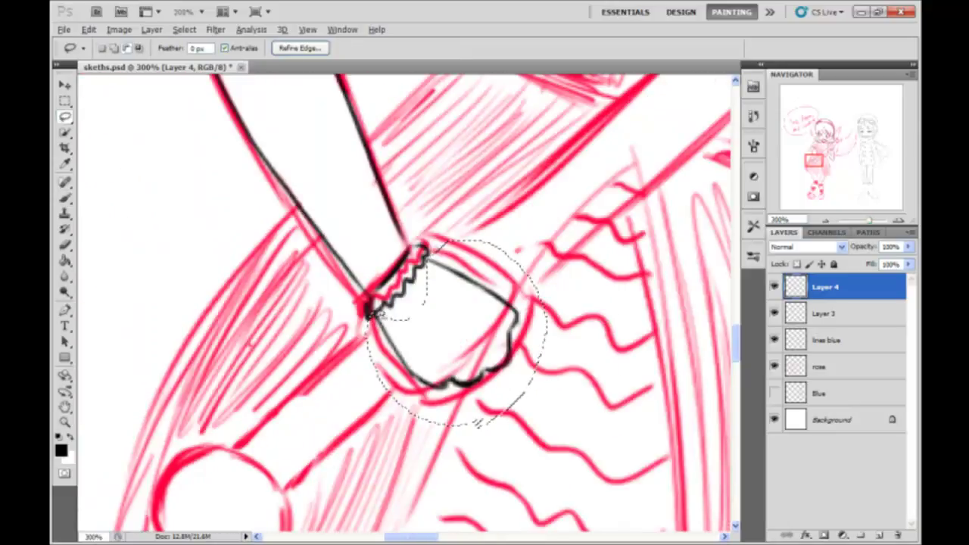
- Rotate the redrawn hand with Free Transform to fit the wrist and apply it
key("ctrl+j")
left_click(89, 29)
left_click(281, 283)
key("v")
left_click(387, 205)
key("b")
key("ctrl+minus")
key("ctrl+minus")
key("ctrl+minus")
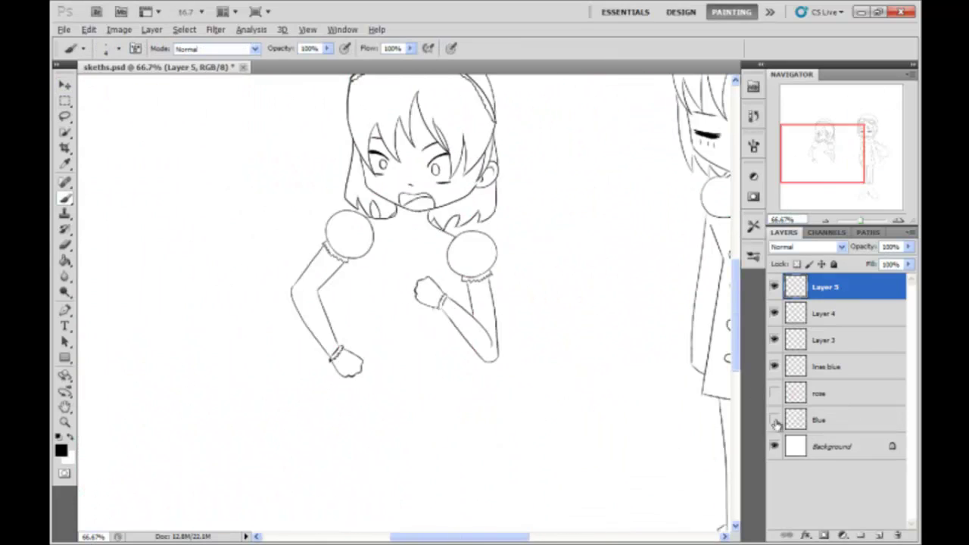
key("ctrl+plus")
key("ctrl+plus")
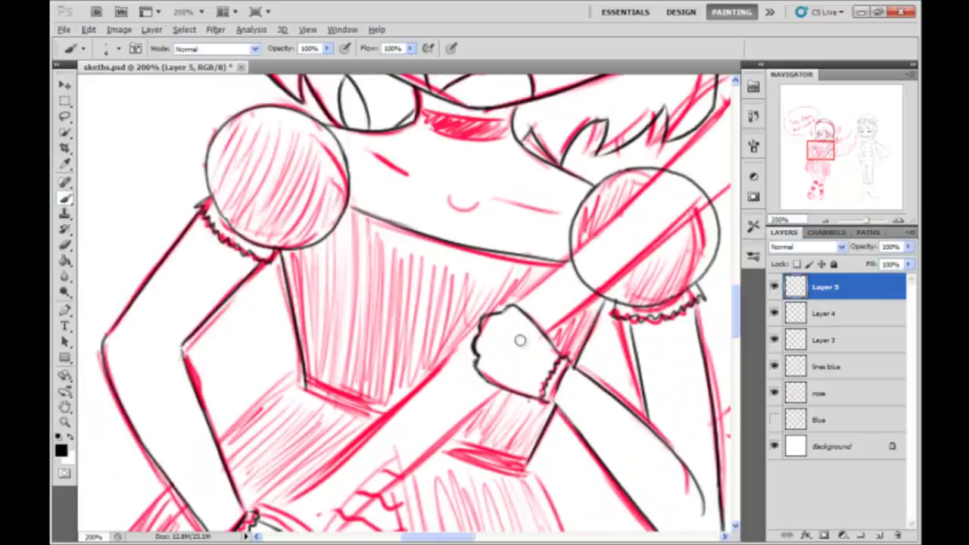
- Ink the skirt's waistband lines, hem and the left panel's bottom edge
mouse_move(303, 376)
left_mouse_down()
mouse_move(528, 445)
mouse_move(524, 468)
left_mouse_up()
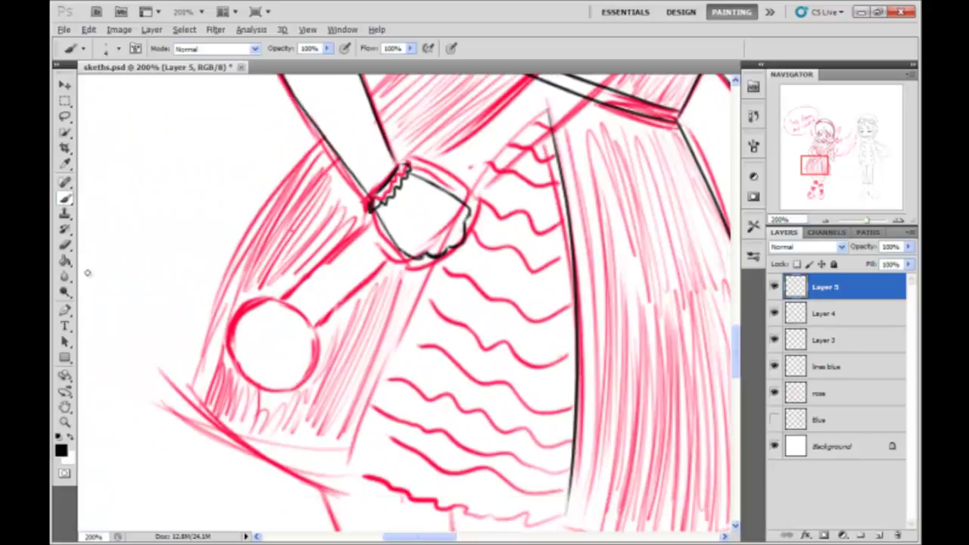
left_click_drag(427, 414, 633, 417)
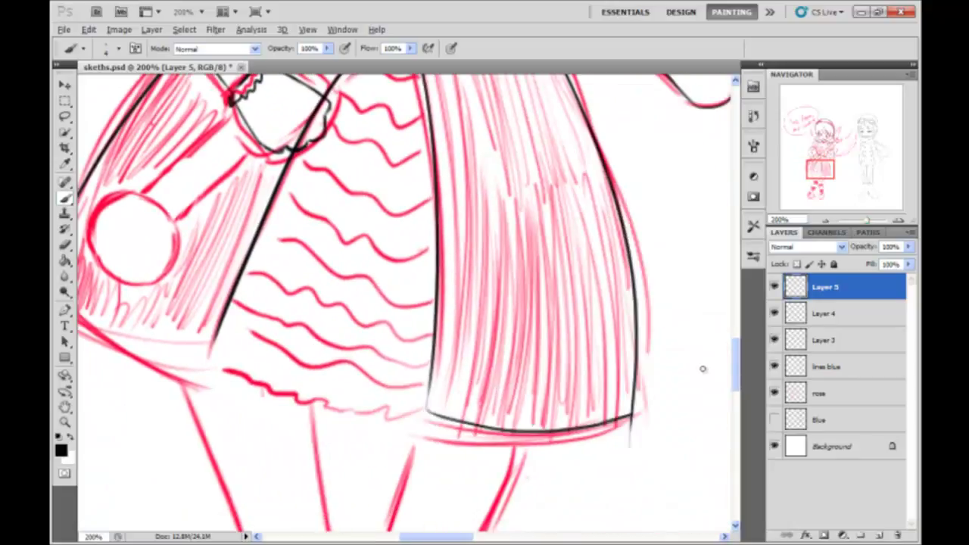
left_click_drag(307, 360, 474, 431)
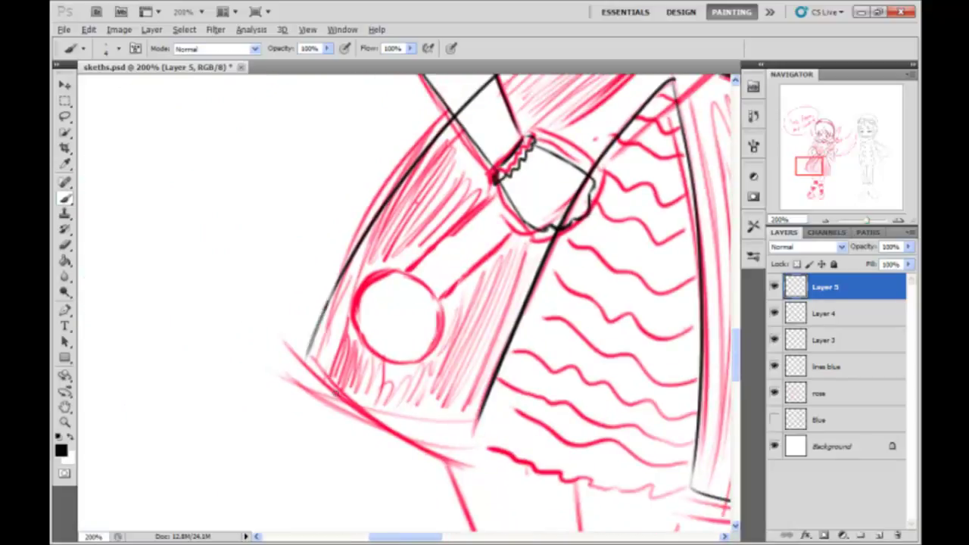
left_click_drag(504, 363, 398, 375)
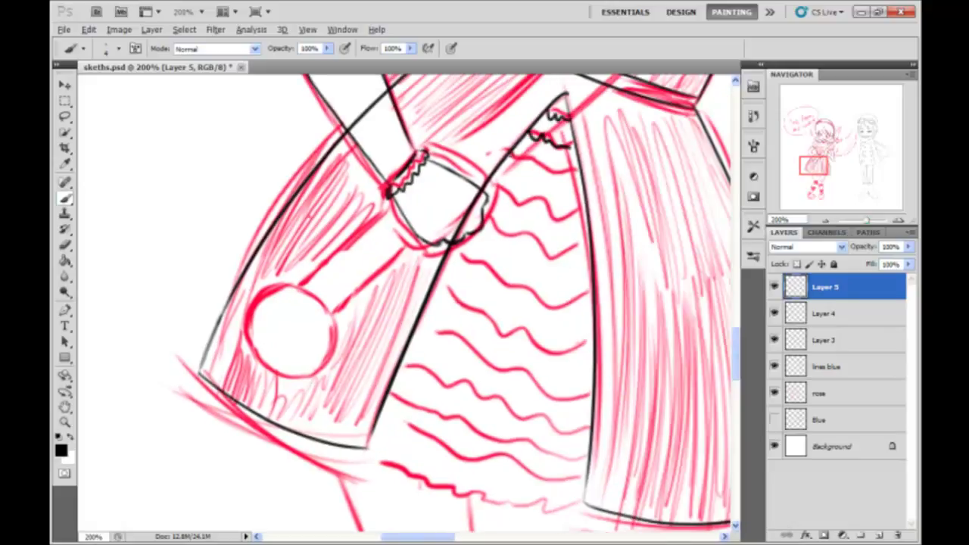
- Ink nine wavy lines over the red skirt pattern
left_click_drag(485, 204, 589, 244)
left_click_drag(462, 253, 591, 292)
left_click_drag(447, 288, 592, 318)
left_click_drag(424, 333, 592, 374)
left_click_drag(418, 357, 593, 401)
left_click_drag(387, 382, 592, 427)
left_click_drag(382, 401, 589, 473)
left_click_drag(371, 434, 587, 491)
left_click_drag(367, 445, 530, 505)
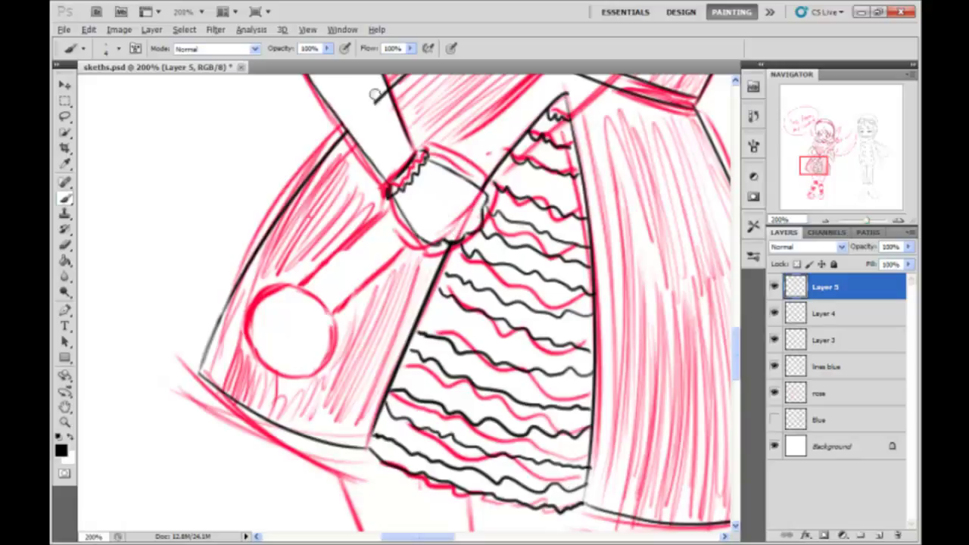
- Hide the red sketch to review the inks, then show it again on Layer 4
key("ctrl+minus")
left_click(774, 393)
key("ctrl+plus")
key("ctrl+plus")
key("alt+bracketleft")
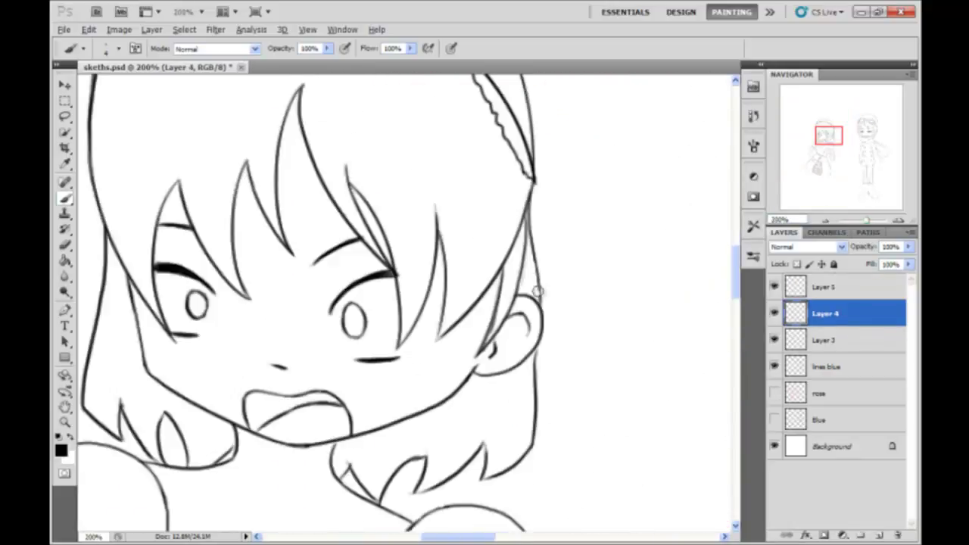
key("ctrl+minus")
key("ctrl+minus")
key("ctrl+minus")
key("ctrl+plus")
left_click(774, 393)
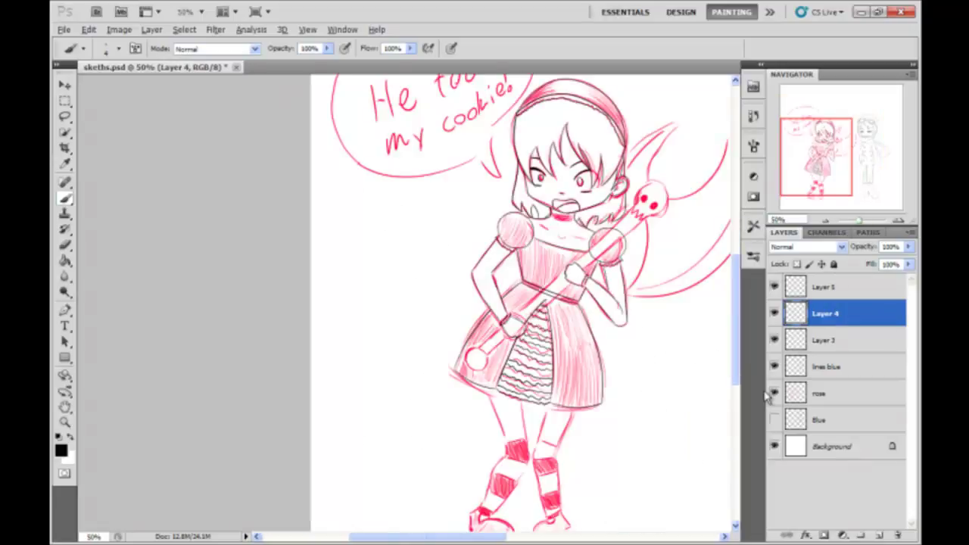
key("ctrl+plus")
- Ink the right leg's left edge and the right foot's side and sole
left_click_drag(534, 190, 484, 182)
left_click_drag(484, 303, 484, 91)
left_click_drag(375, 124, 428, 392)
left_click_drag(447, 360, 435, 320)
left_click_drag(510, 383, 587, 367)
left_click_drag(496, 345, 443, 464)
key("ctrl+z")
key("ctrl+z")
left_click_drag(496, 344, 443, 464)
key("ctrl+z")
left_click_drag(496, 343, 533, 452)
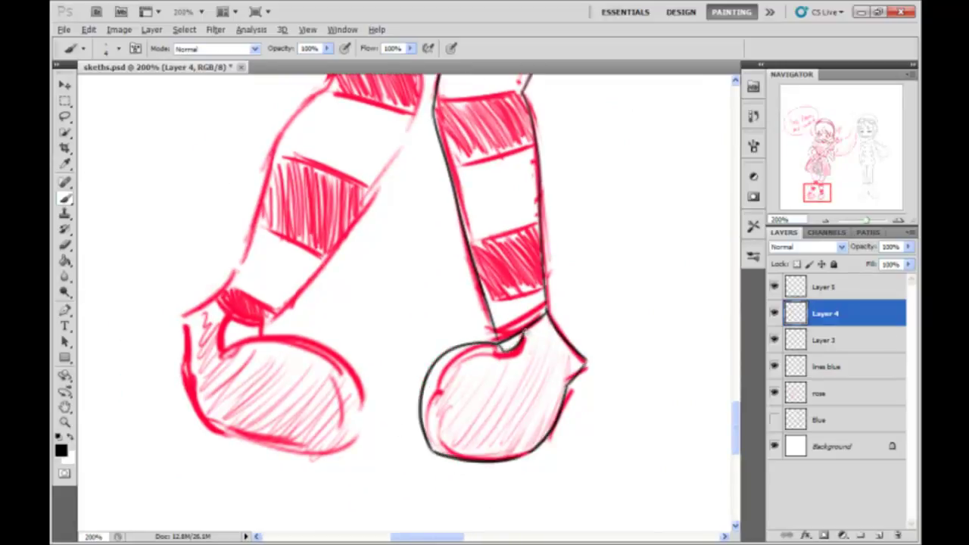
- Ink the right leg's edge by the stripes, the left leg's outer edge and left shoe
key("ctrl+plus")
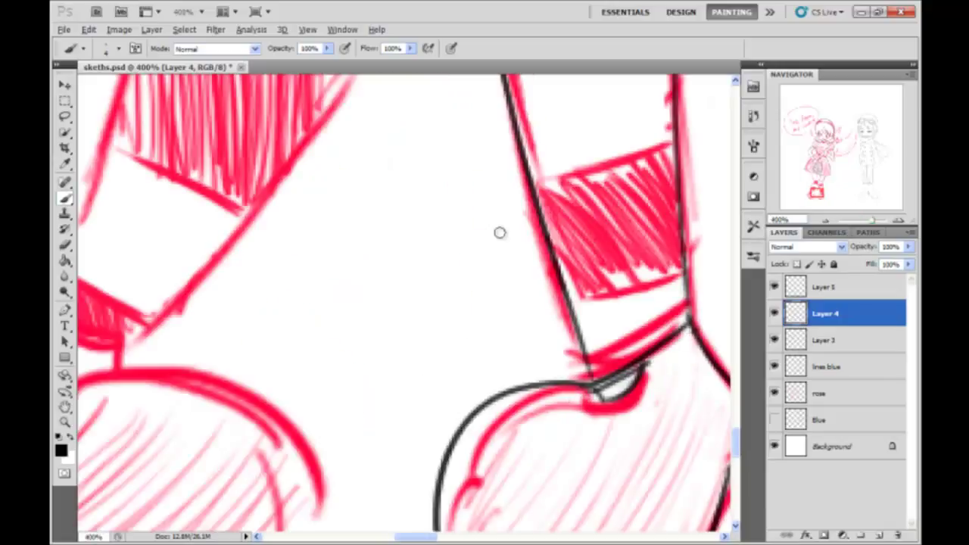
scroll(426, 462, "up", 5)
left_click_drag(545, 258, 704, 256)
key("ctrl+minus")
key("ctrl+minus")
key("ctrl+plus")
key("ctrl+plus")
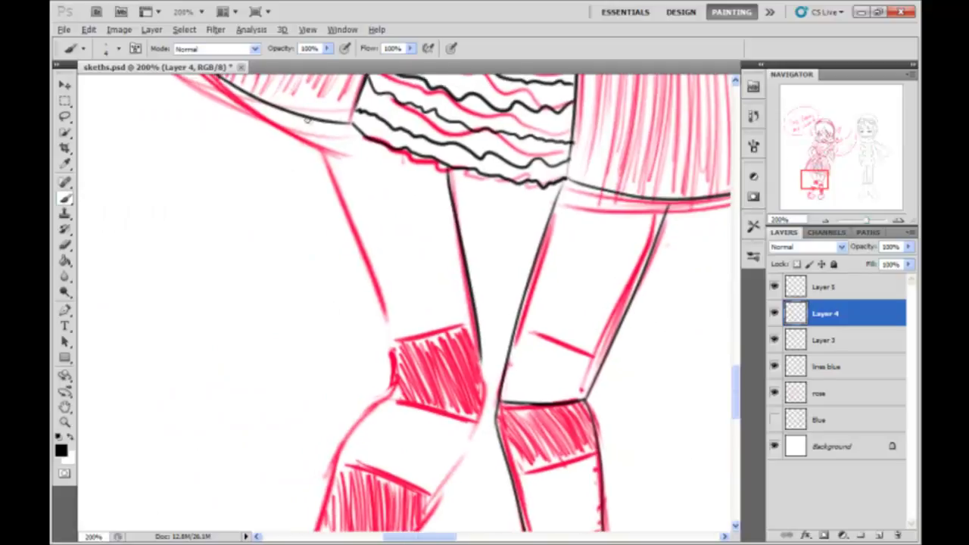
left_click_drag(364, 341, 464, 154)
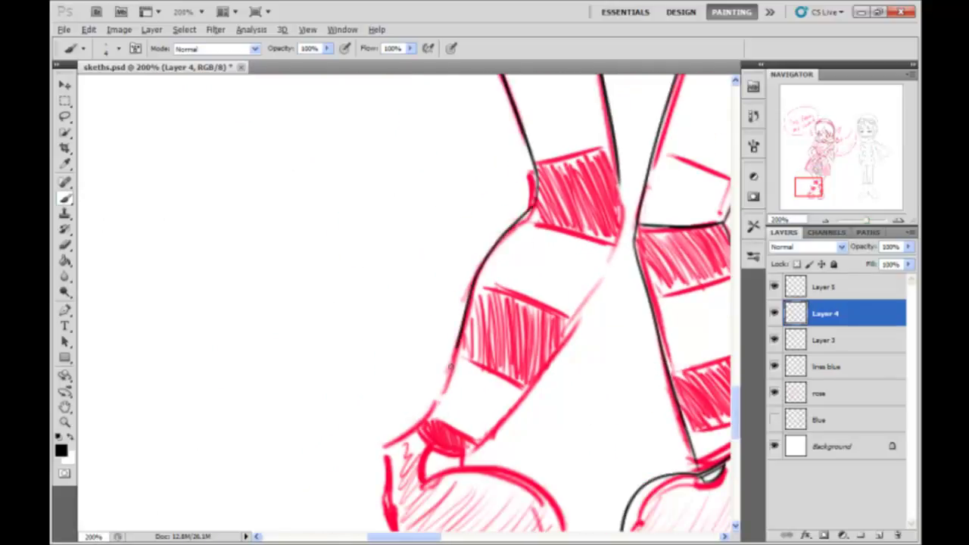
left_click_drag(500, 303, 527, 259)
key("ctrl+z")
left_click_drag(608, 125, 484, 375)
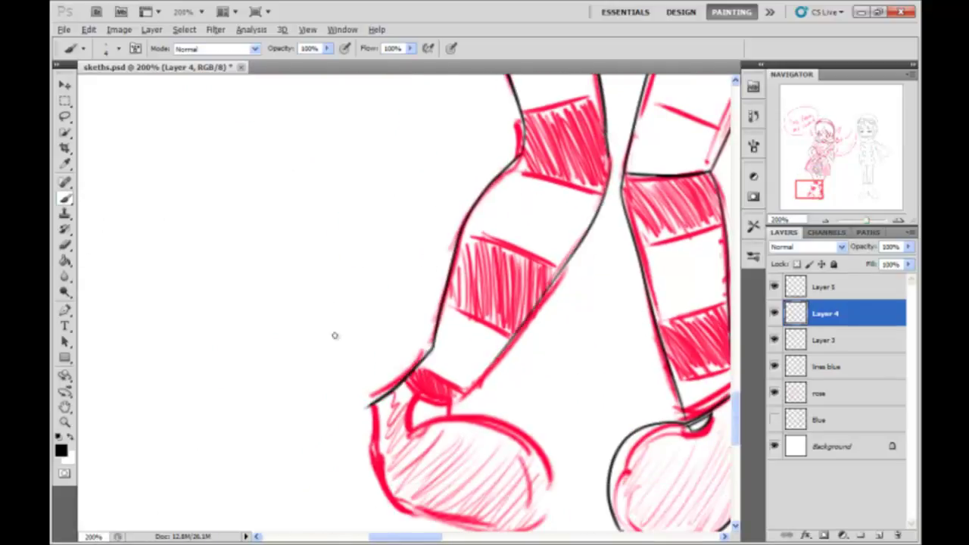
left_click_drag(330, 469, 281, 416)
mouse_move(365, 371)
left_mouse_down()
mouse_move(504, 415)
mouse_move(359, 461)
left_mouse_up()
key("ctrl+z")
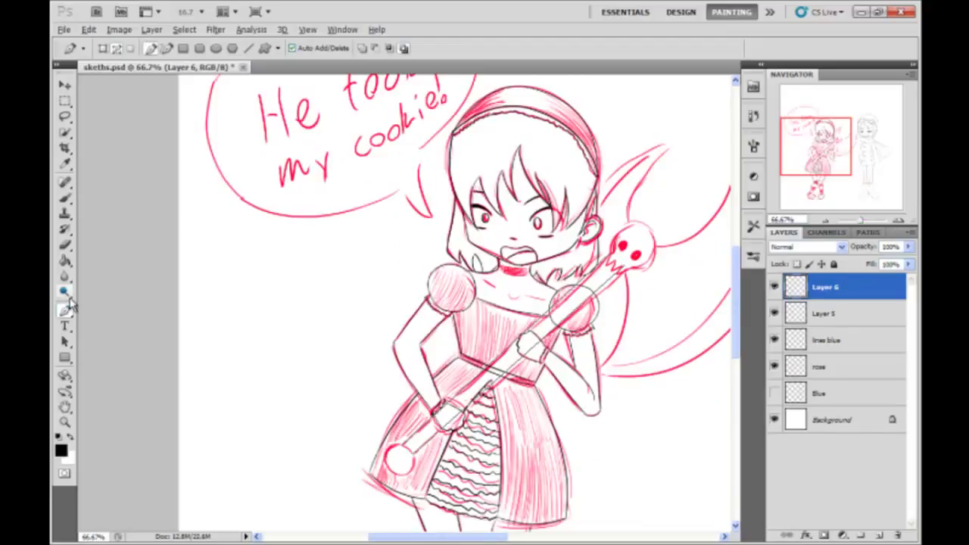
- Draw the staff shapes, hide the red sketch and nudge the staff slightly right
left_click_drag(67, 362, 113, 383)
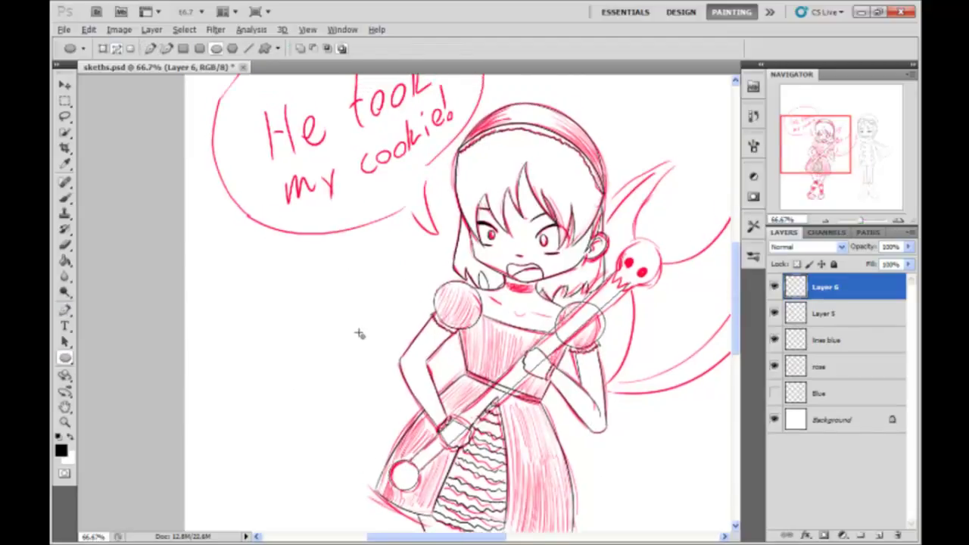
left_click(66, 199)
key("v")
key("ctrl+1")
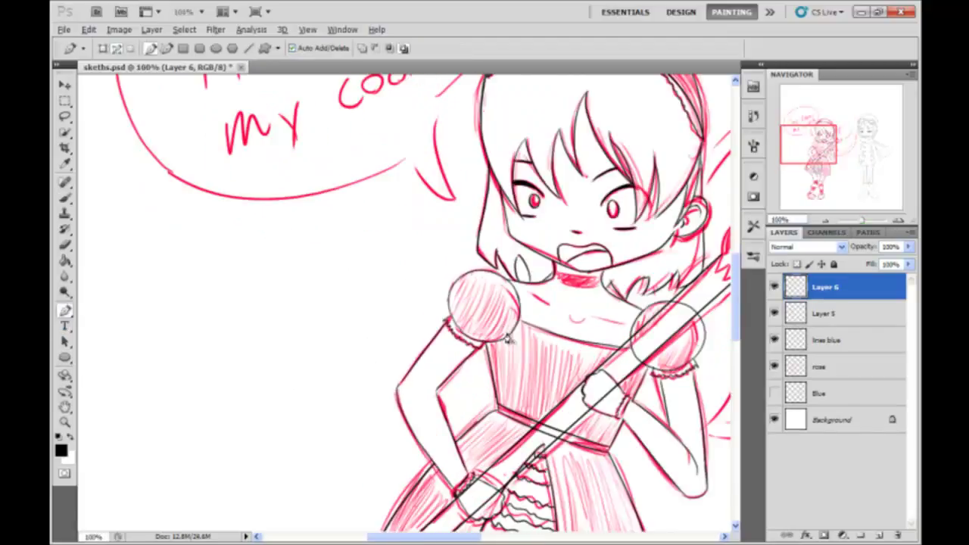
left_click(774, 366)
key("Right")
key("Right")
key("Right")
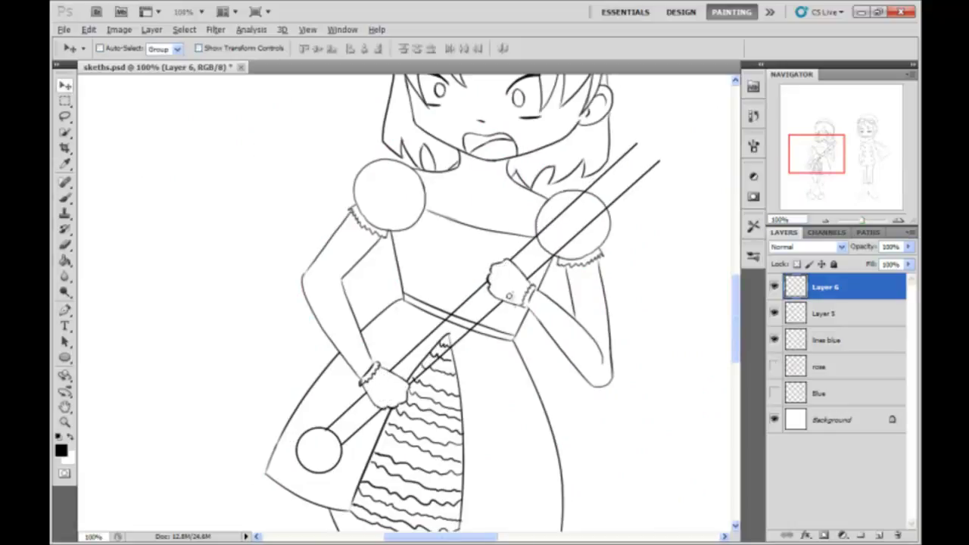
key("alt+bracketleft")
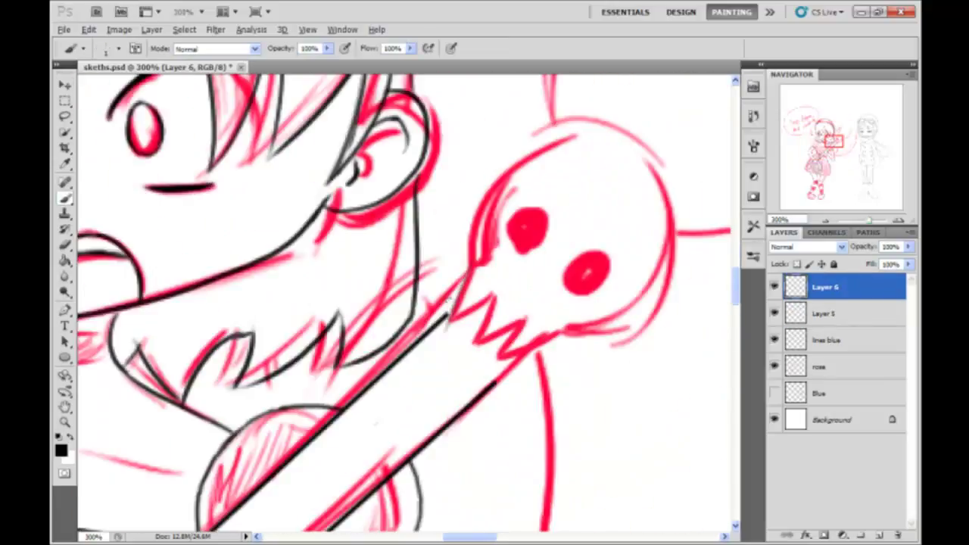
scroll(448, 303, "up", 2)
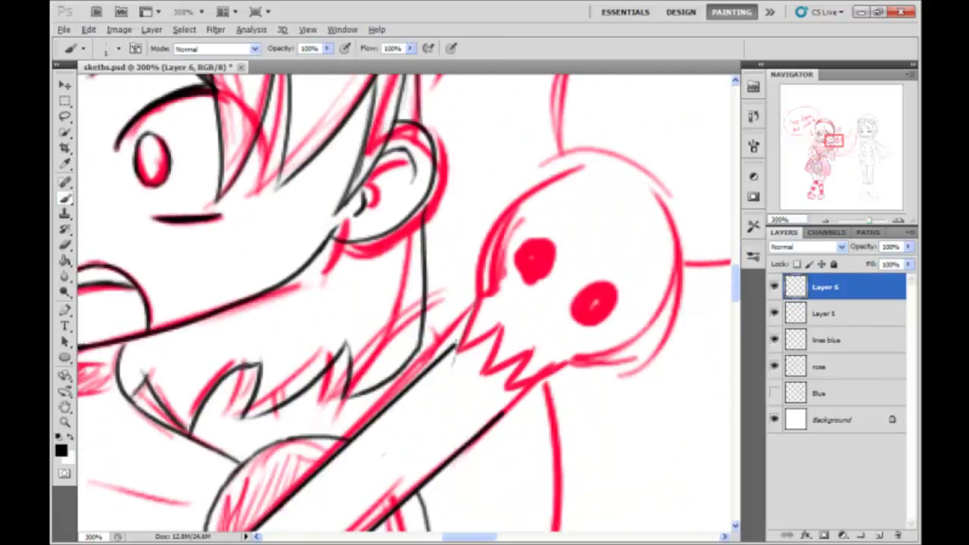
- Ink the skull's jaw, sides, top and eye sockets, redoing the misdrawn left eye
right_click(214, 93)
mouse_move(564, 365)
left_mouse_down()
mouse_move(464, 346)
mouse_move(488, 274)
left_mouse_up()
scroll(357, 401, "up", 3)
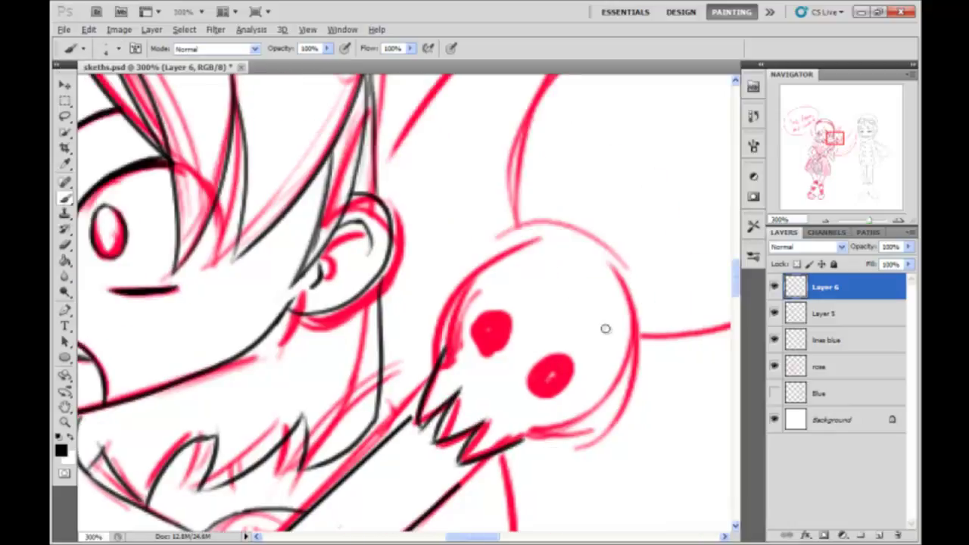
left_click_drag(439, 362, 630, 356)
left_click_drag(553, 350, 539, 360)
left_click_drag(493, 310, 483, 315)
key("ctrl+z")
- Ink the blade curves over the sketch, redoing the last stroke, then review the staff
left_click_drag(436, 285, 432, 378)
left_click_drag(606, 146, 342, 361)
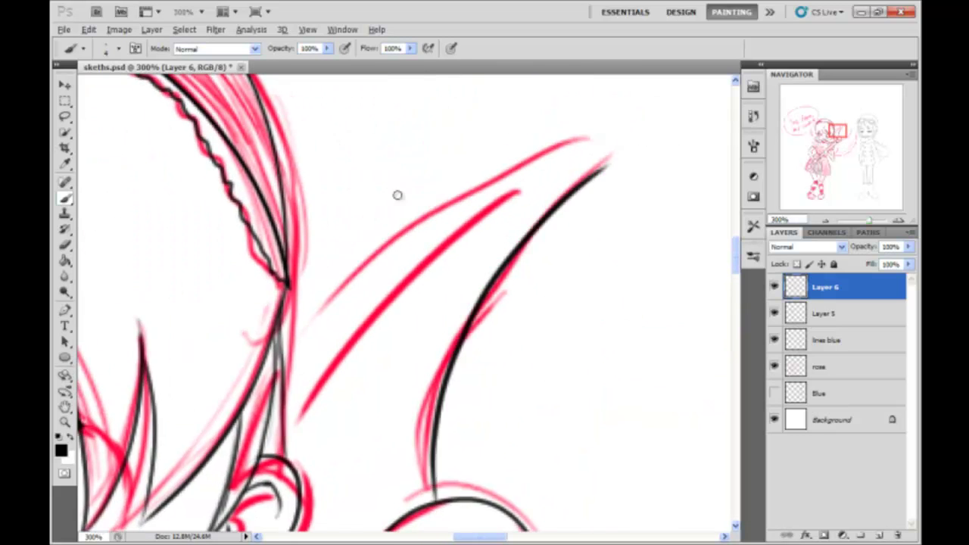
left_click_drag(628, 199, 454, 522)
key("ctrl+z")
key("ctrl+z")
key("ctrl+z")
key("ctrl+z")
key("ctrl+minus")
key("ctrl+minus")
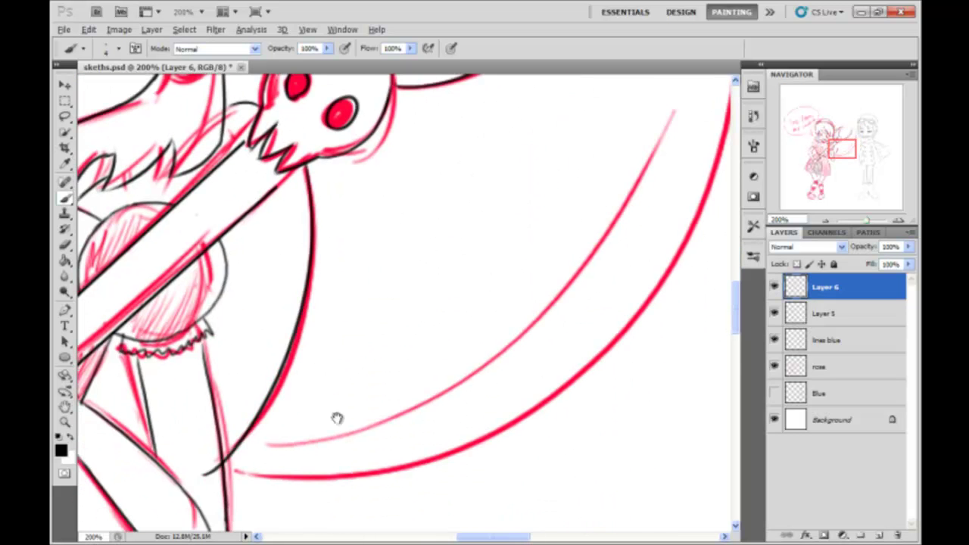
- Trim the top blade stroke and hide the red sketch layer to view both characters
left_click_drag(337, 418, 464, 435)
key("ctrl+z")
key("ctrl+minus")
key("ctrl+minus")
left_click(774, 366)
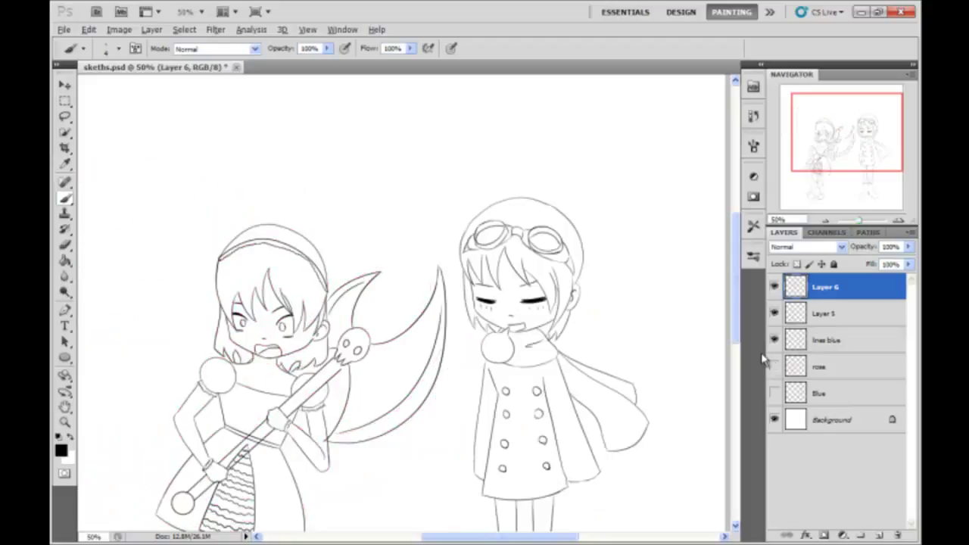
key("ctrl+minus")
key("ctrl+plus")
key("ctrl+plus")
key("ctrl+plus")
key("ctrl+plus")
- Erase the stray staff line by the girl's hand on Layer 6, then review the finished drawing
key("alt+bracketleft")
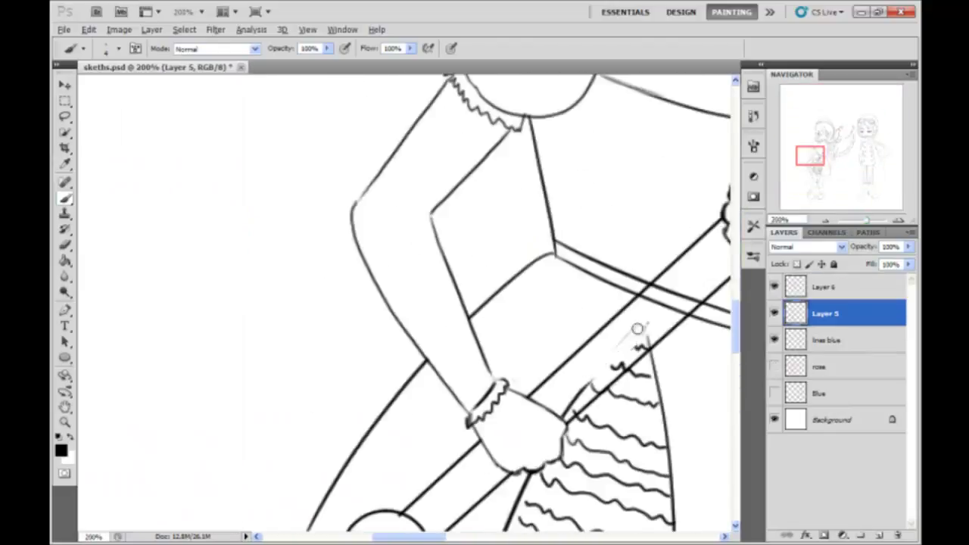
key("alt+bracketright")
left_click_drag(596, 377, 585, 389)
key("alt+bracketleft")
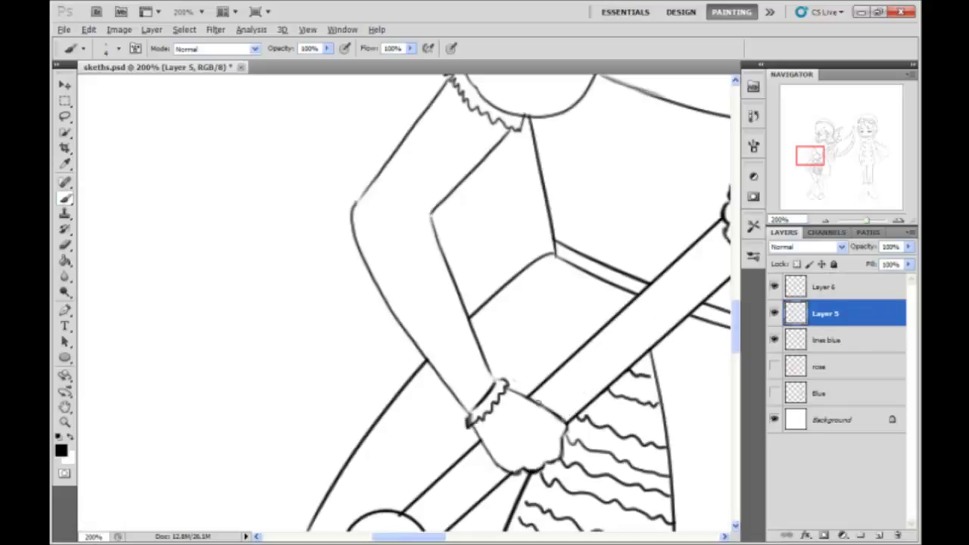
key("ctrl+minus")
key("ctrl+minus")
key("ctrl+minus")
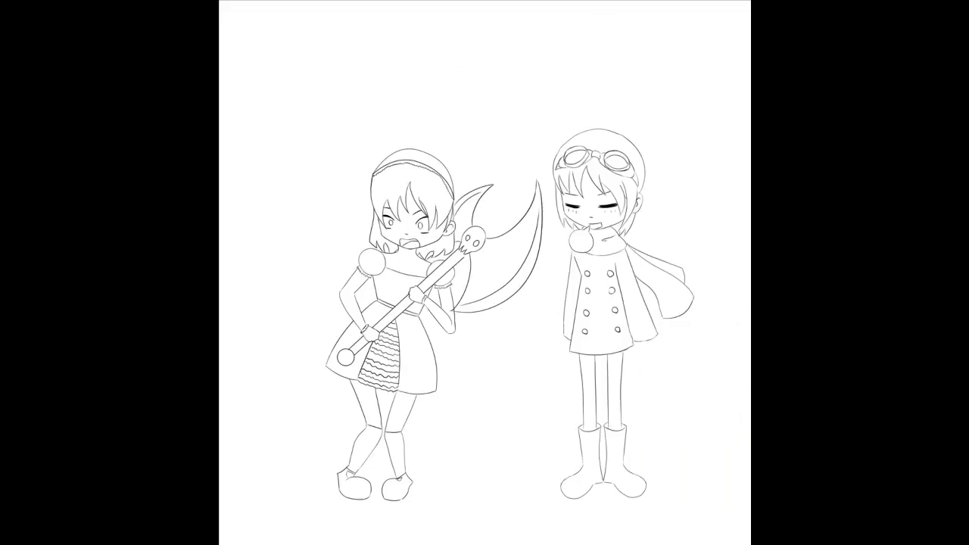